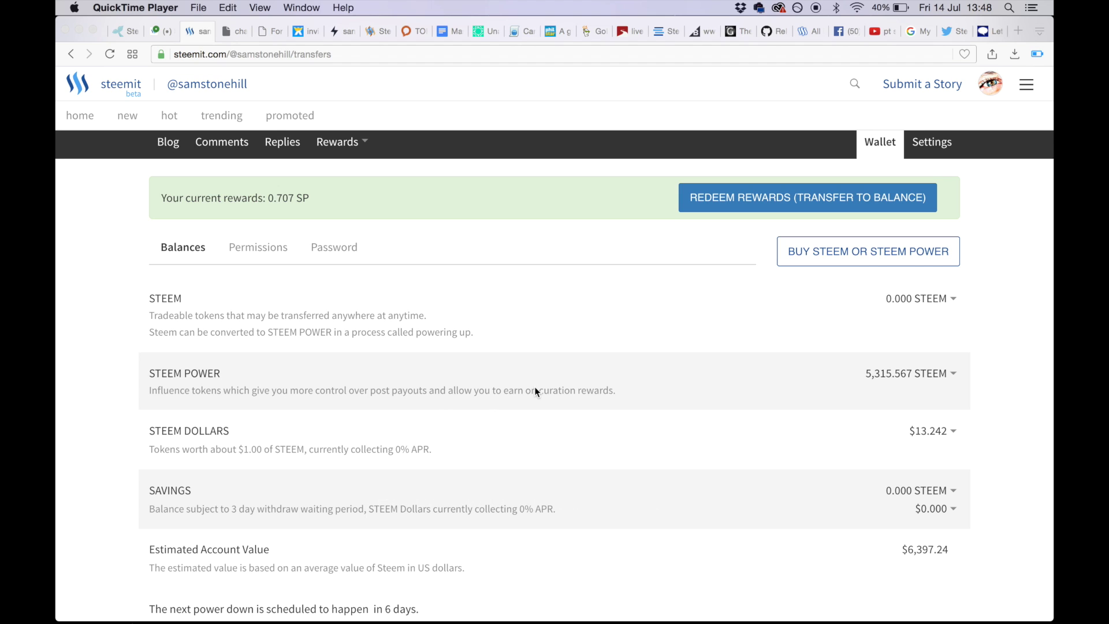
Scroll through the Steemit wallet page to review the balances
{"action": "scroll", "coordinate": [536, 392], "scroll_direction": "down", "scroll_amount": 1}
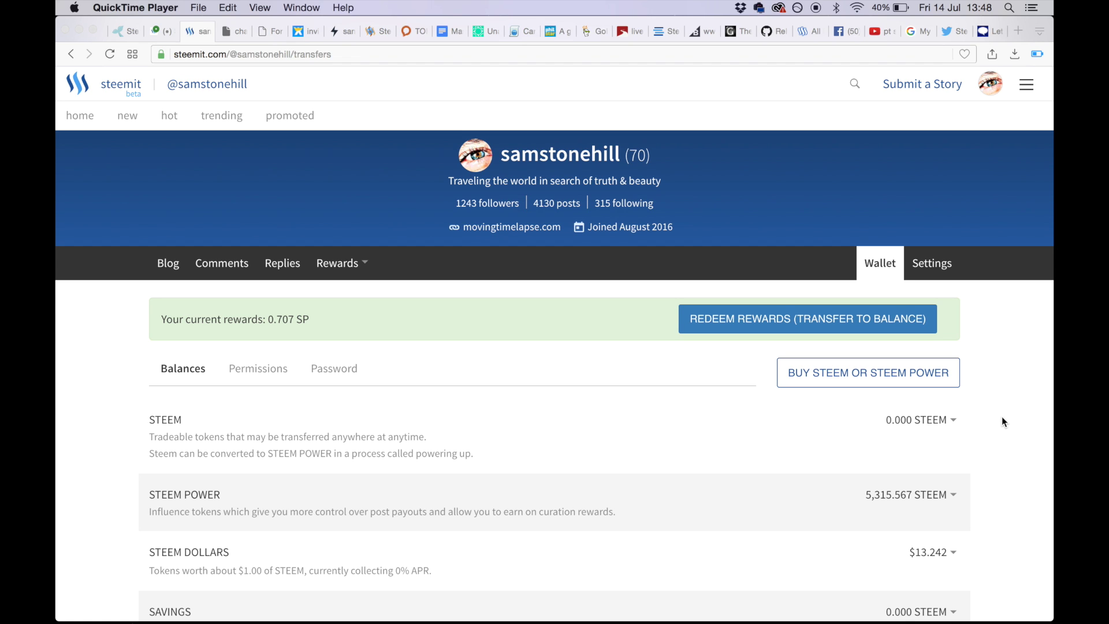
{"action": "scroll", "coordinate": [1002, 422], "scroll_direction": "down", "scroll_amount": 3}
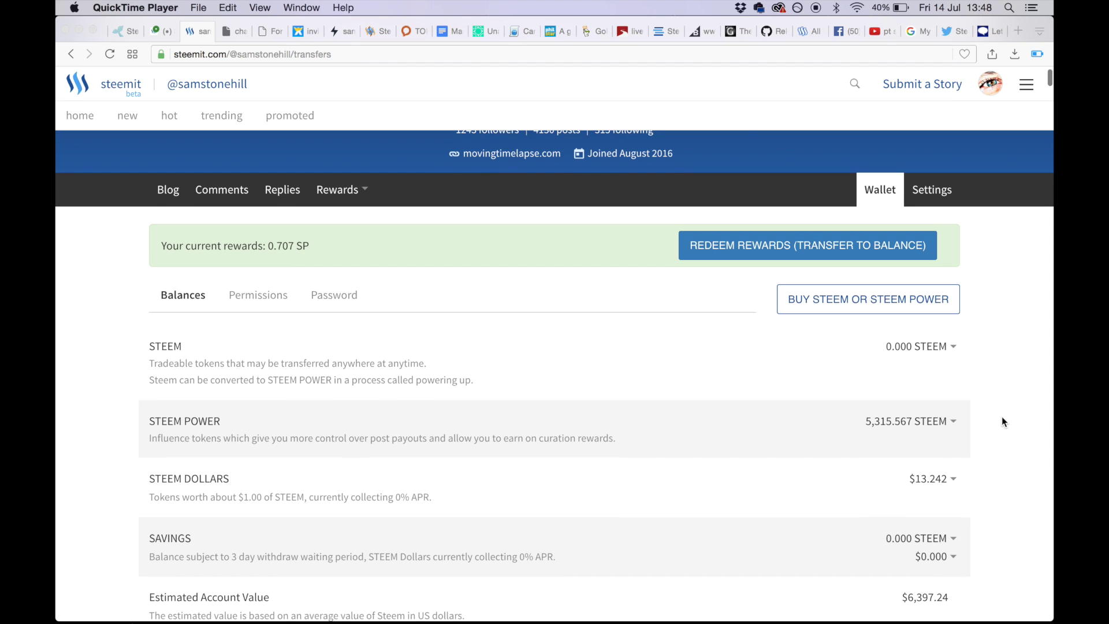
{"action": "scroll", "coordinate": [1001, 420], "scroll_direction": "up", "scroll_amount": 3}
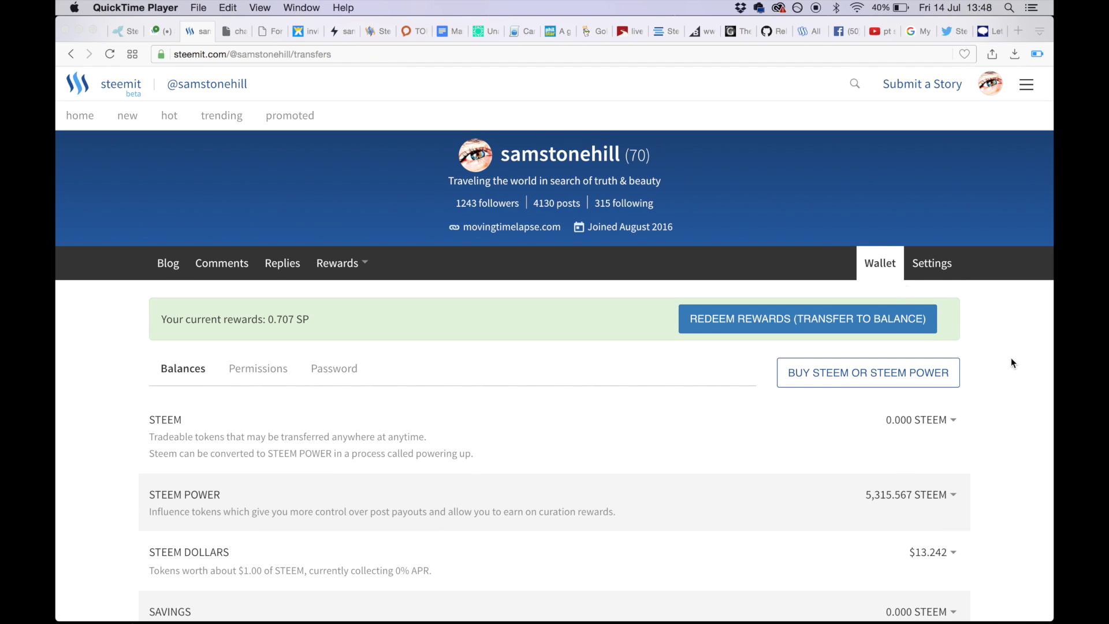
{"action": "scroll", "coordinate": [1023, 458], "scroll_direction": "down", "scroll_amount": 5}
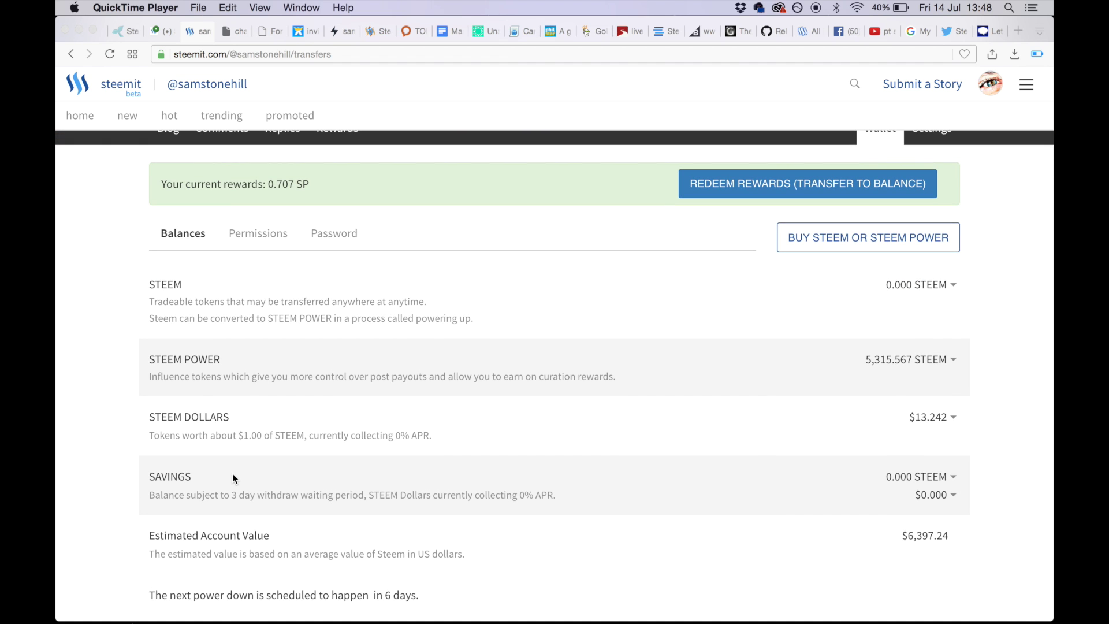
{"action": "scroll", "coordinate": [208, 479], "scroll_direction": "down", "scroll_amount": 1}
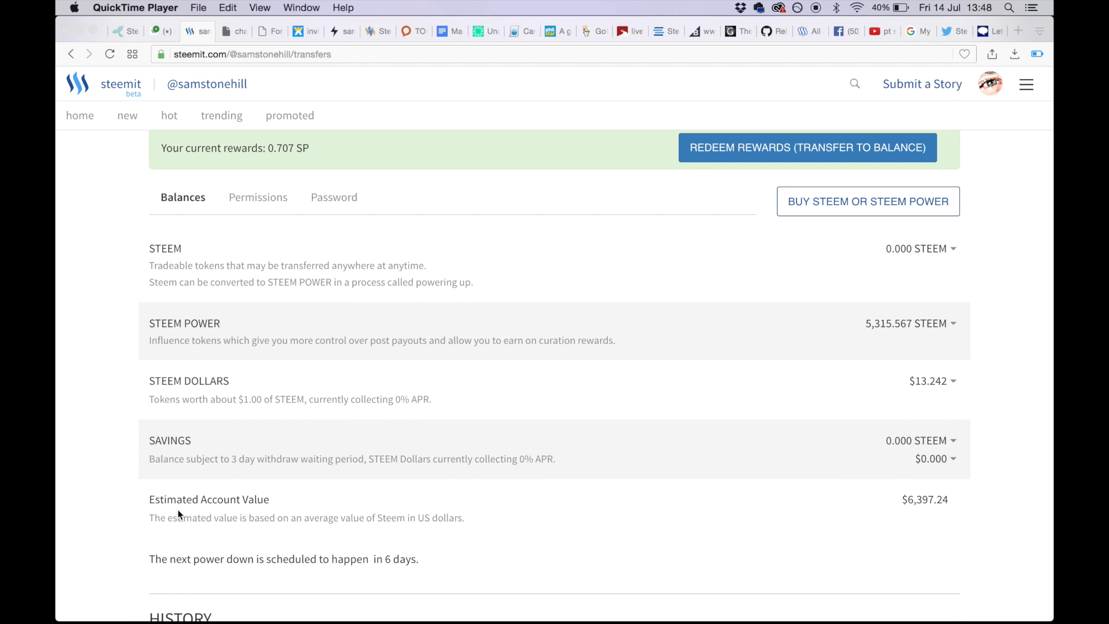
{"action": "scroll", "coordinate": [377, 510], "scroll_direction": "down", "scroll_amount": 8}
{"action": "scroll", "coordinate": [377, 510], "scroll_direction": "down", "scroll_amount": 10}
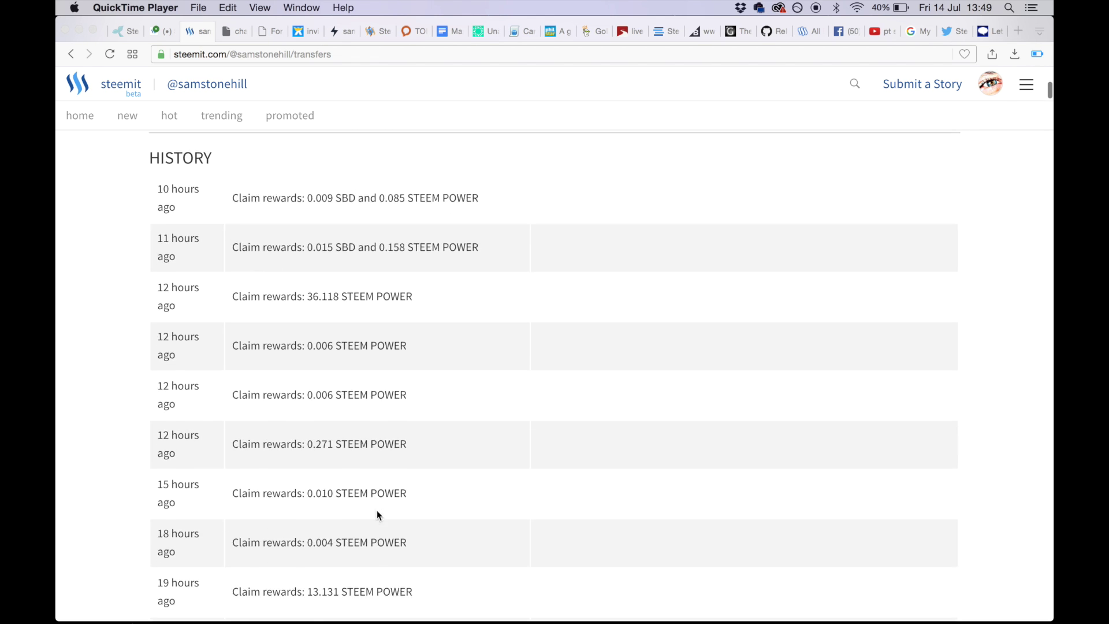
{"action": "scroll", "coordinate": [377, 510], "scroll_direction": "up", "scroll_amount": 20}
{"action": "scroll", "coordinate": [376, 511], "scroll_direction": "down", "scroll_amount": 5}
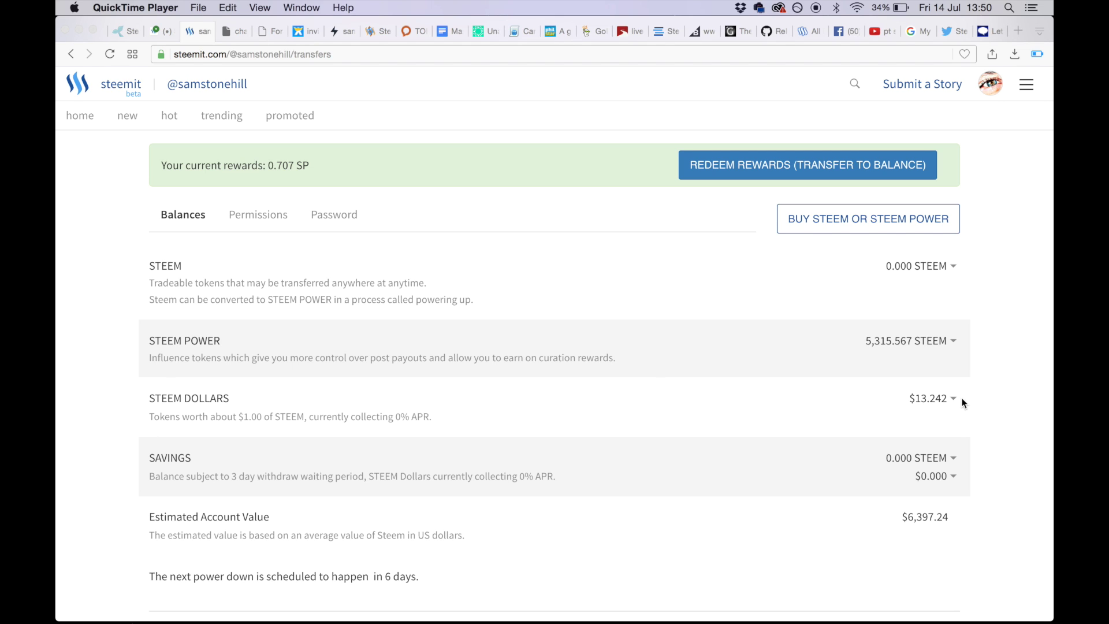
Preview and close the STEEM transfer form, then open the STEEM DOLLARS transfer form showing 13.242 SBD
{"action": "left_click", "coordinate": [953, 264]}
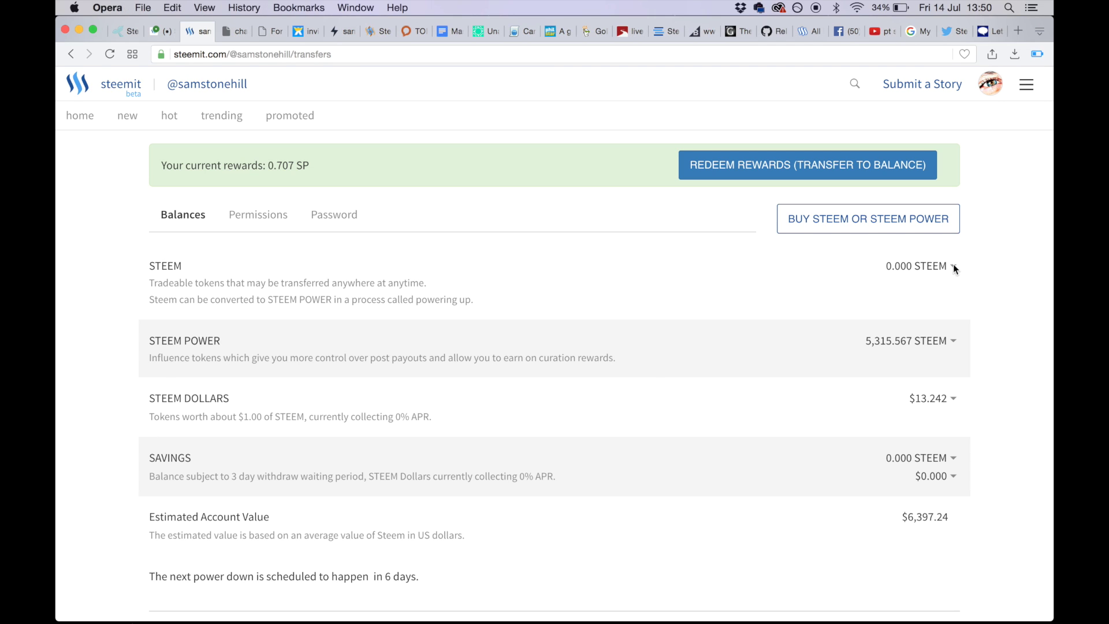
{"action": "left_click", "coordinate": [955, 268]}
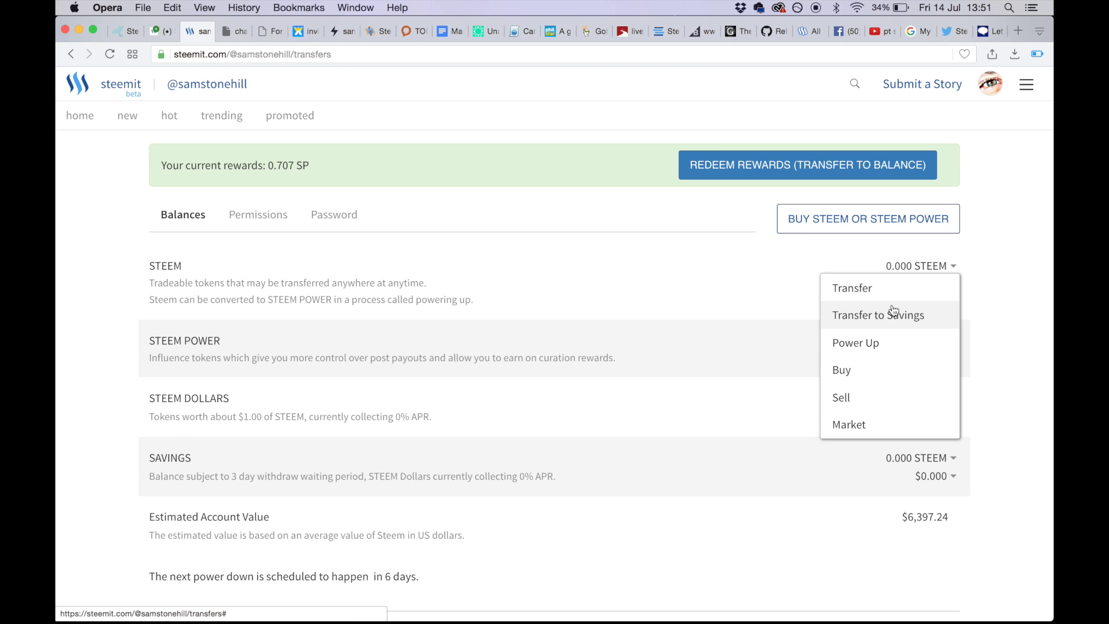
{"action": "left_click", "coordinate": [860, 292]}
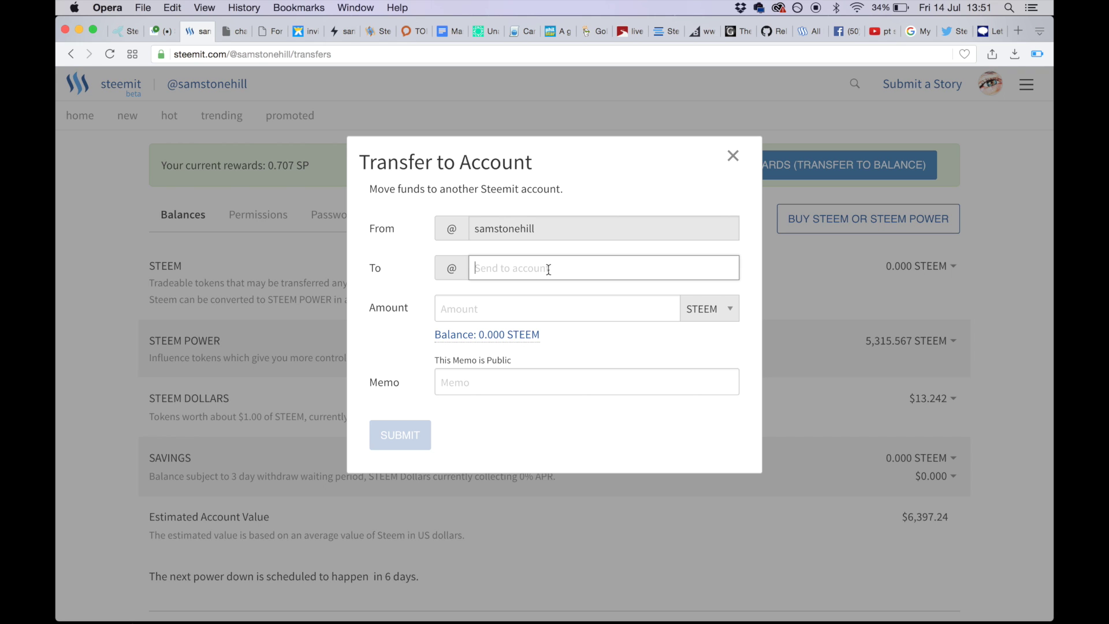
{"action": "left_click", "coordinate": [448, 309]}
{"action": "left_click", "coordinate": [457, 383]}
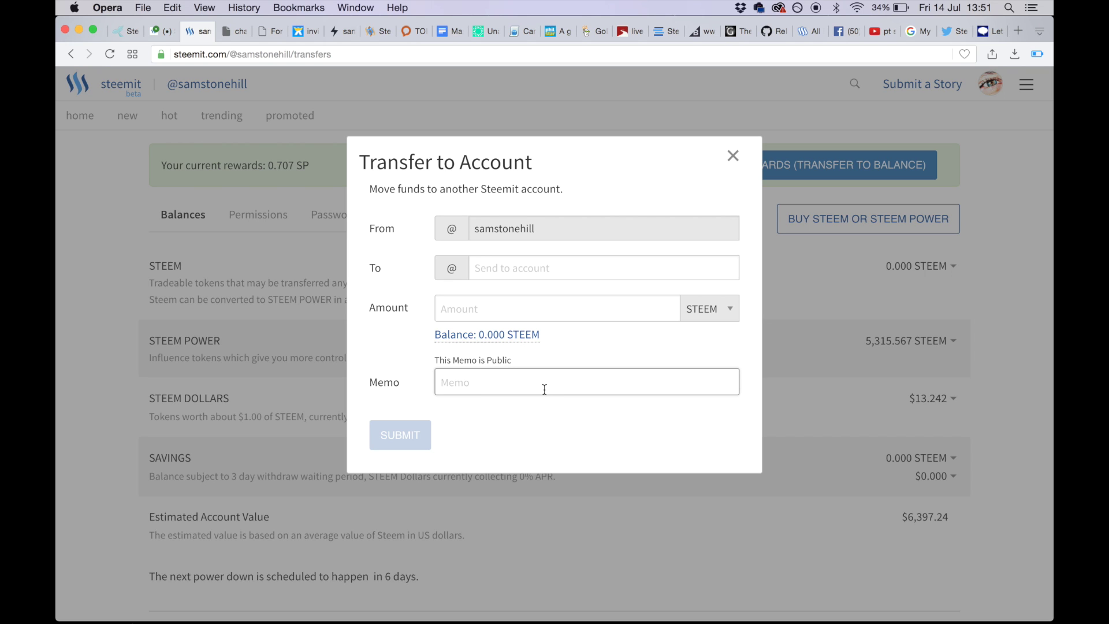
{"action": "left_click", "coordinate": [733, 157]}
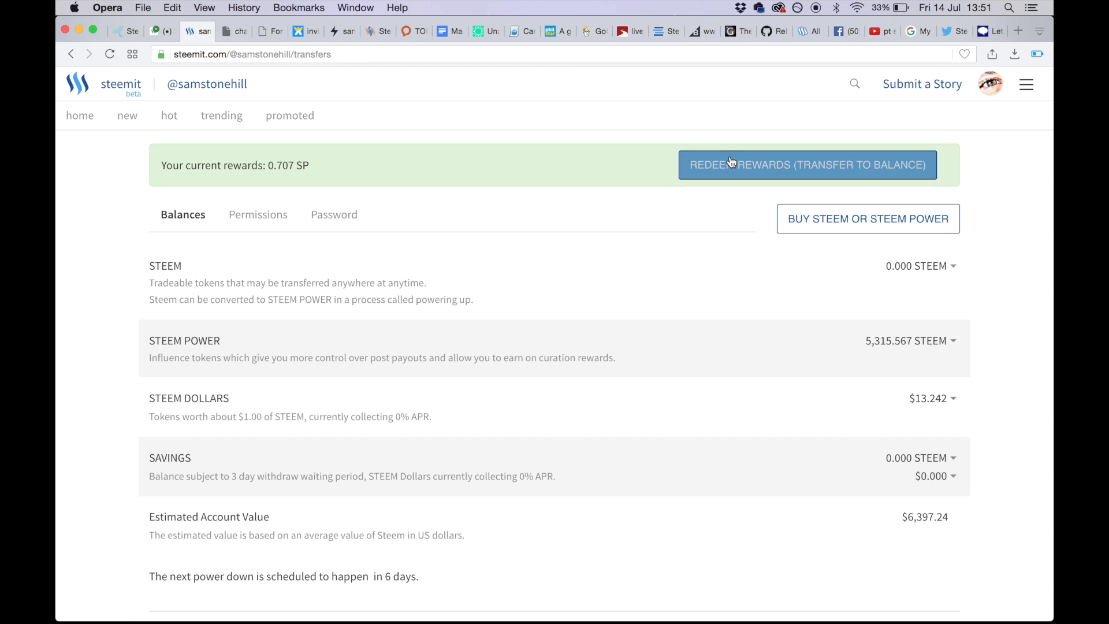
{"action": "left_click", "coordinate": [954, 401]}
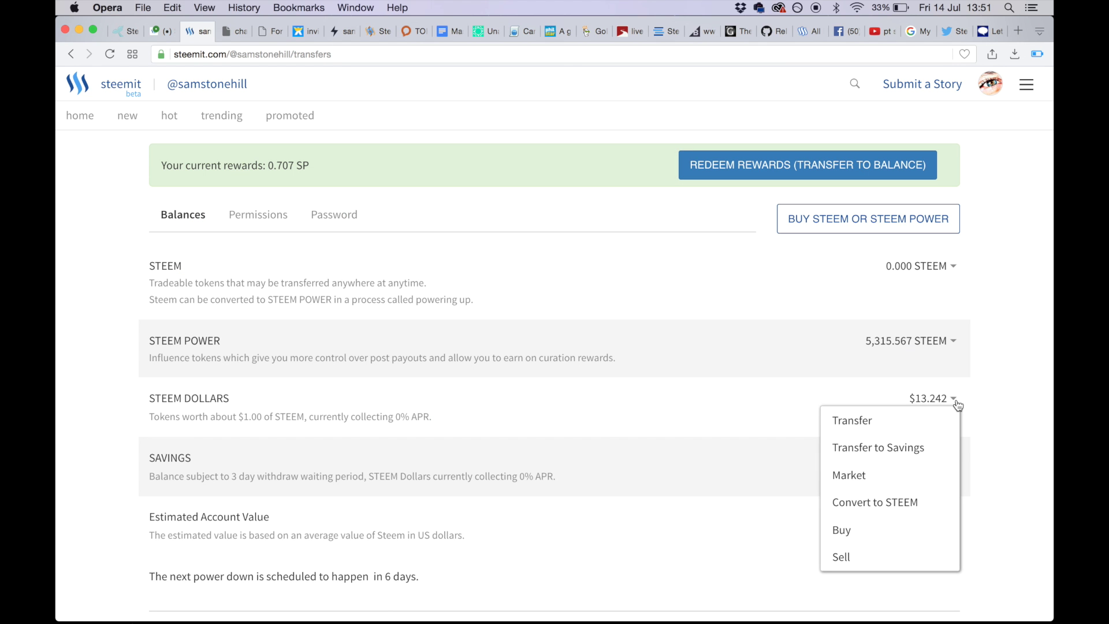
{"action": "left_click", "coordinate": [901, 426]}
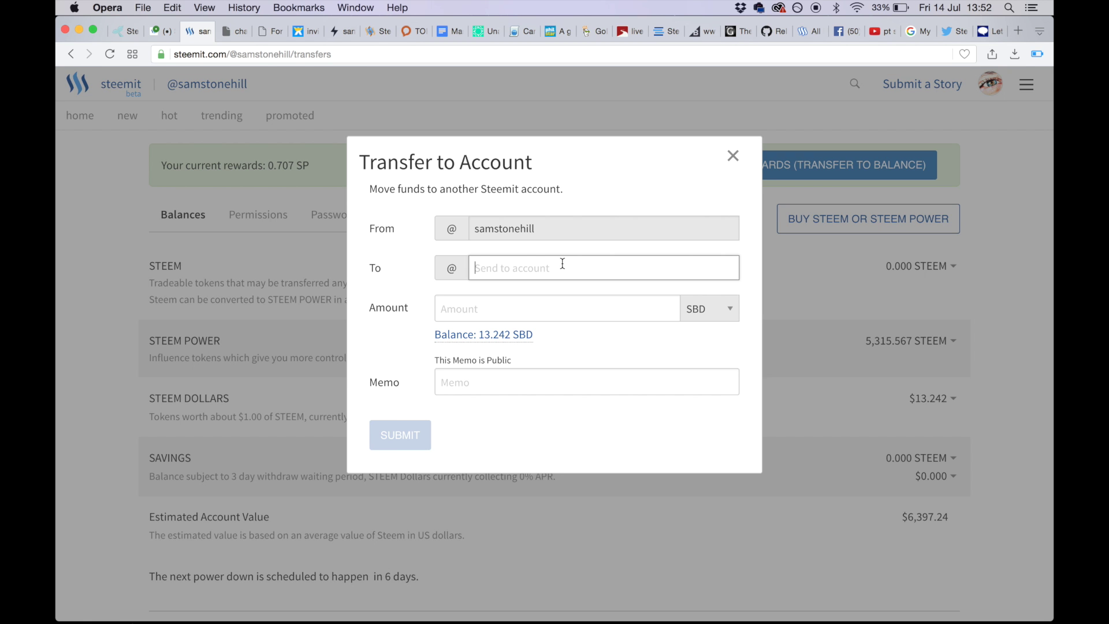
Switch to the Bittrex desktop space, log in, and show Wallets with 335.23132986 STEEM available
{"action": "key", "text": "ctrl+Right"}
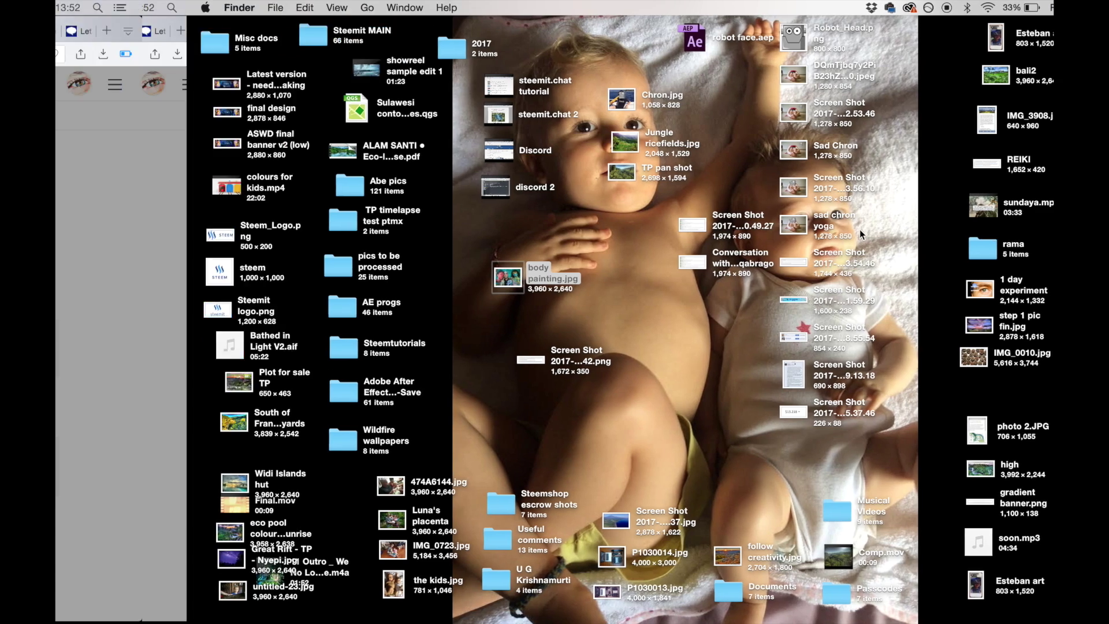
{"action": "key", "text": "ctrl+Left"}
{"action": "key", "text": "ctrl+Up"}
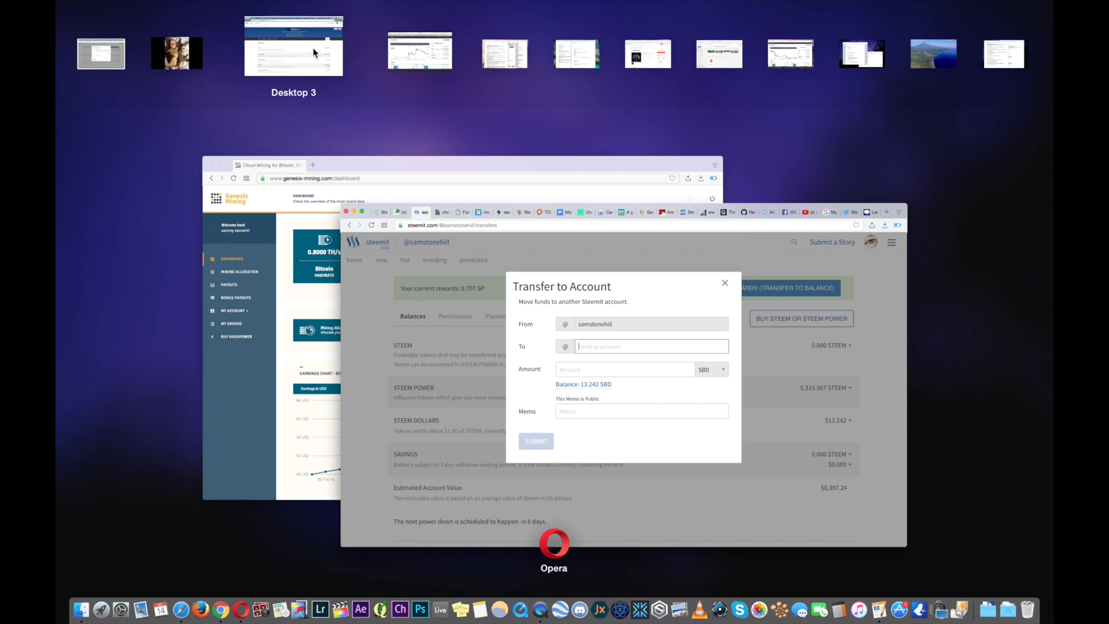
{"action": "left_click", "coordinate": [416, 51]}
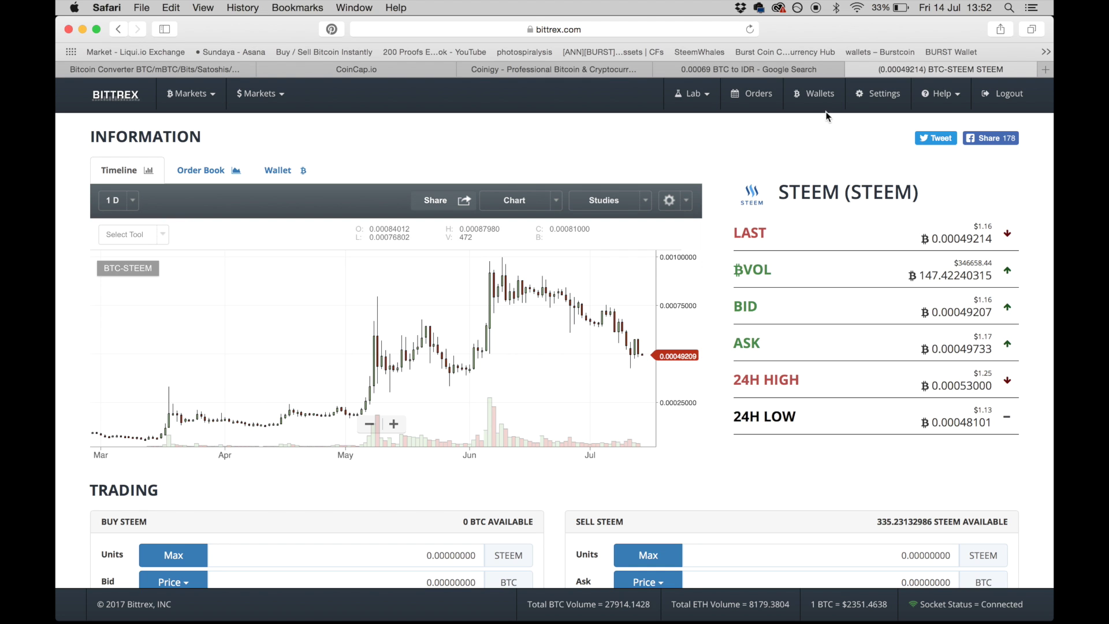
{"action": "left_click", "coordinate": [822, 96]}
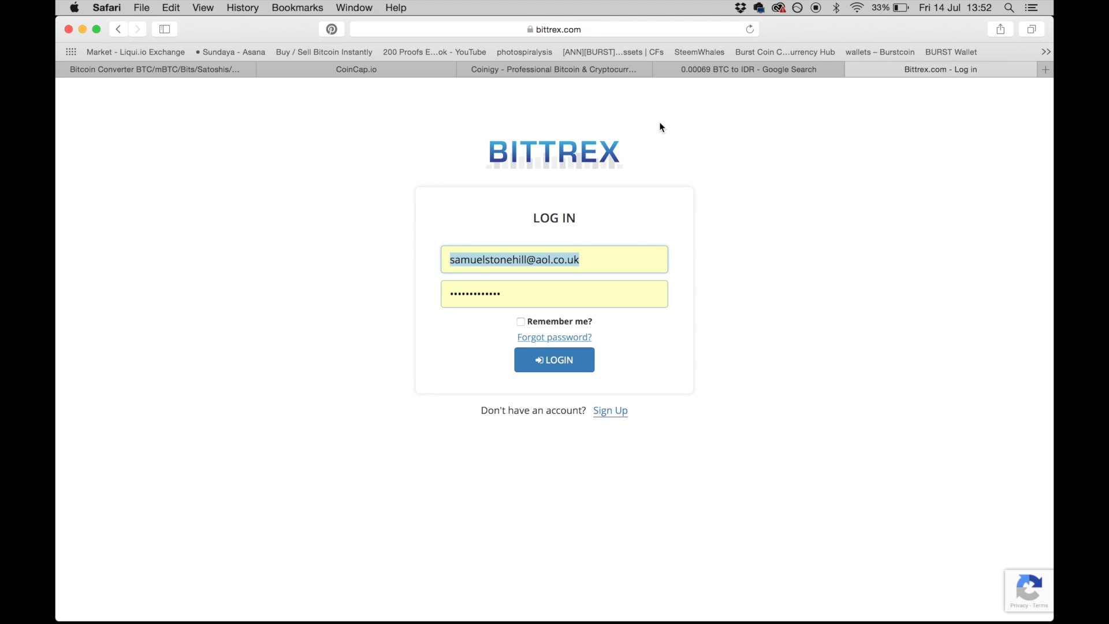
{"action": "left_click", "coordinate": [553, 361]}
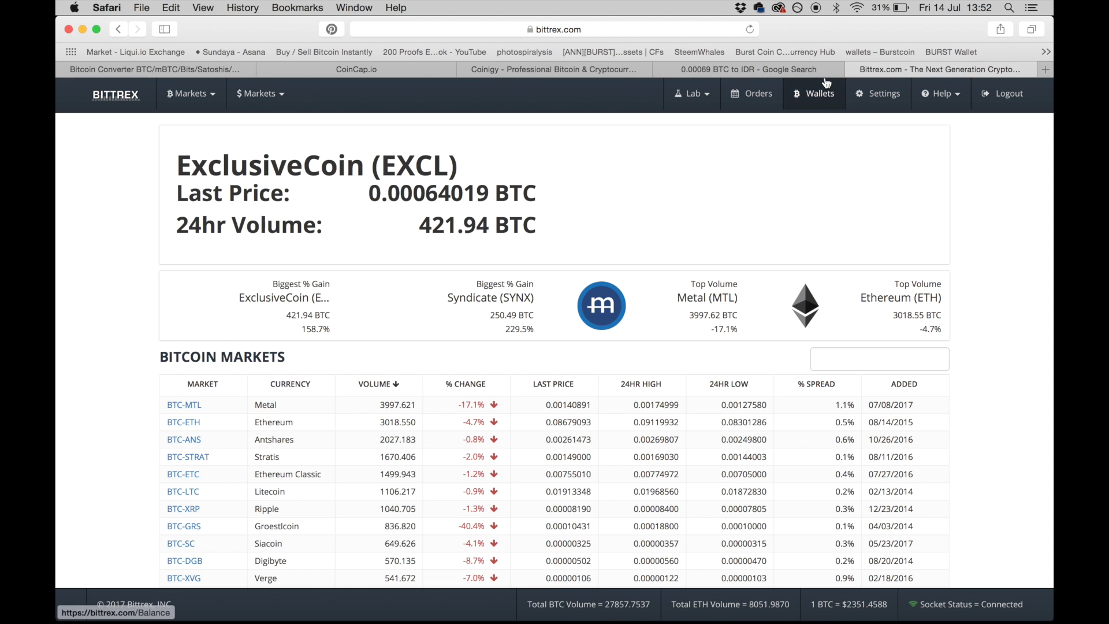
{"action": "left_click", "coordinate": [826, 87]}
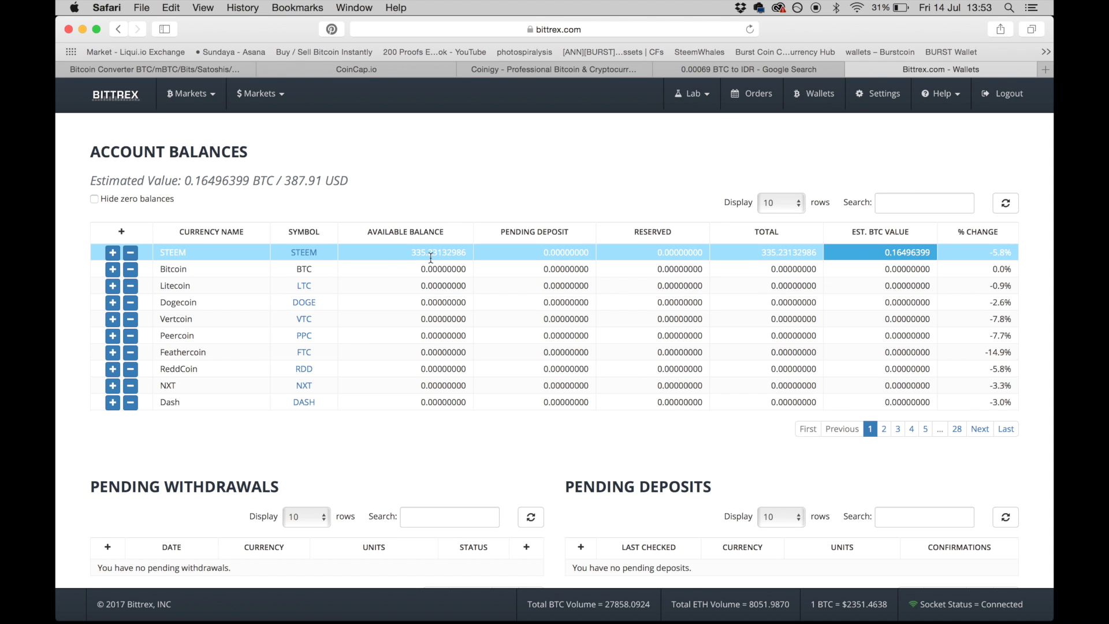
Show the STEEM deposit details for account bittrex, select the memo, and return to Steemit
{"action": "left_click", "coordinate": [113, 254]}
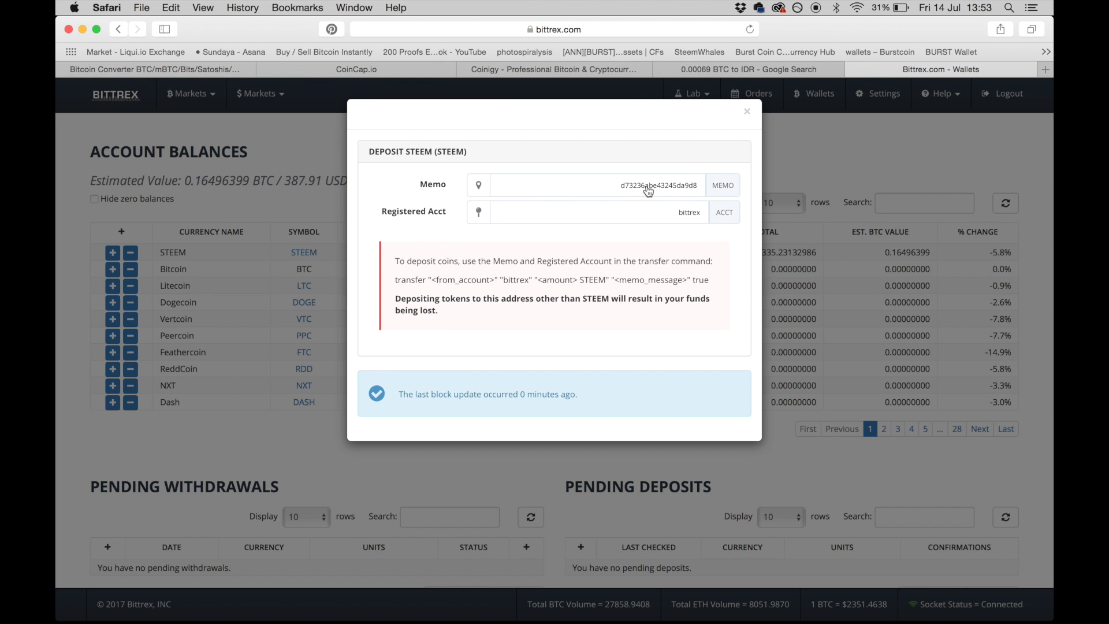
{"action": "left_click", "coordinate": [677, 188]}
{"action": "double_click", "coordinate": [676, 187]}
{"action": "key", "text": "super+c"}
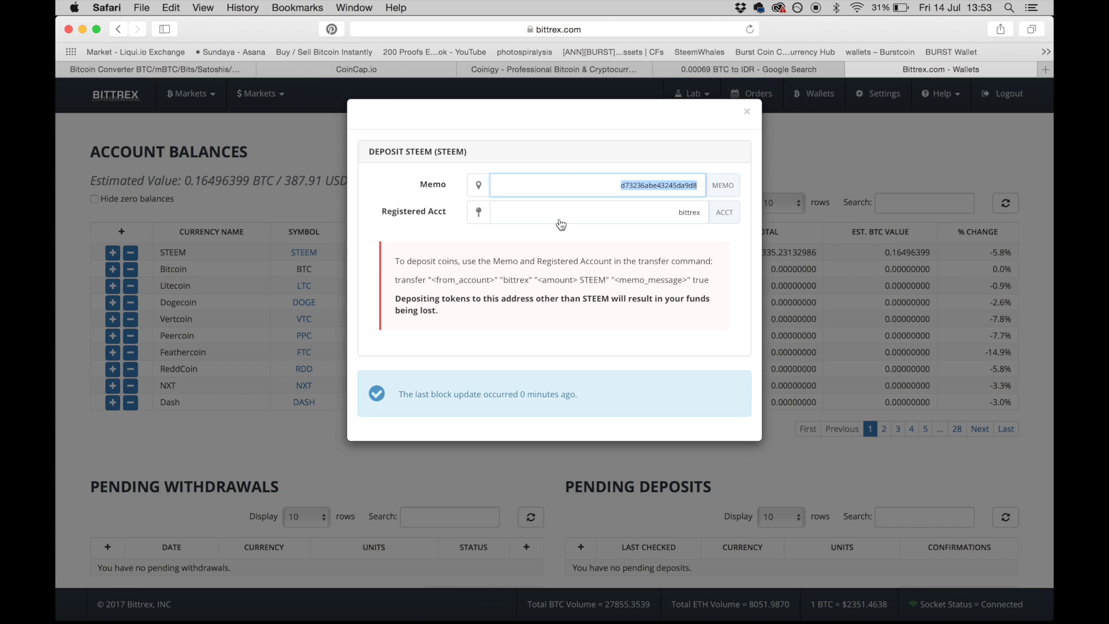
{"action": "key", "text": "ctrl+Right"}
{"action": "key", "text": "ctrl+Right"}
{"action": "key", "text": "ctrl+Left"}
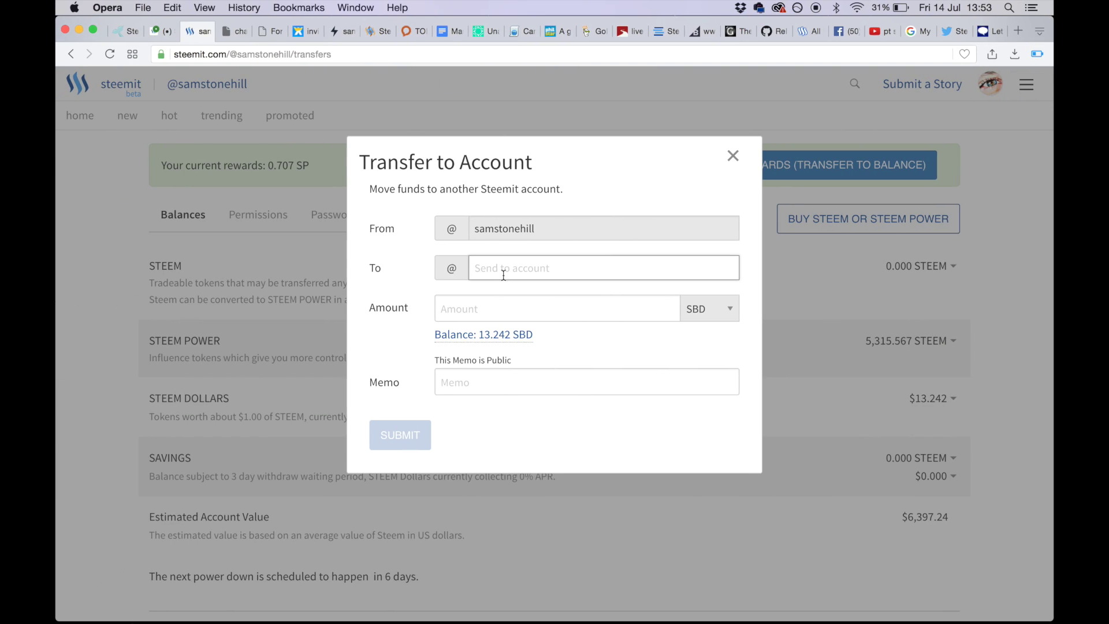
Address the transfer to bittrex for the full 13.242 SBD and paste the deposit memo
{"action": "type", "text": "bittrex"}
{"action": "left_click", "coordinate": [504, 305]}
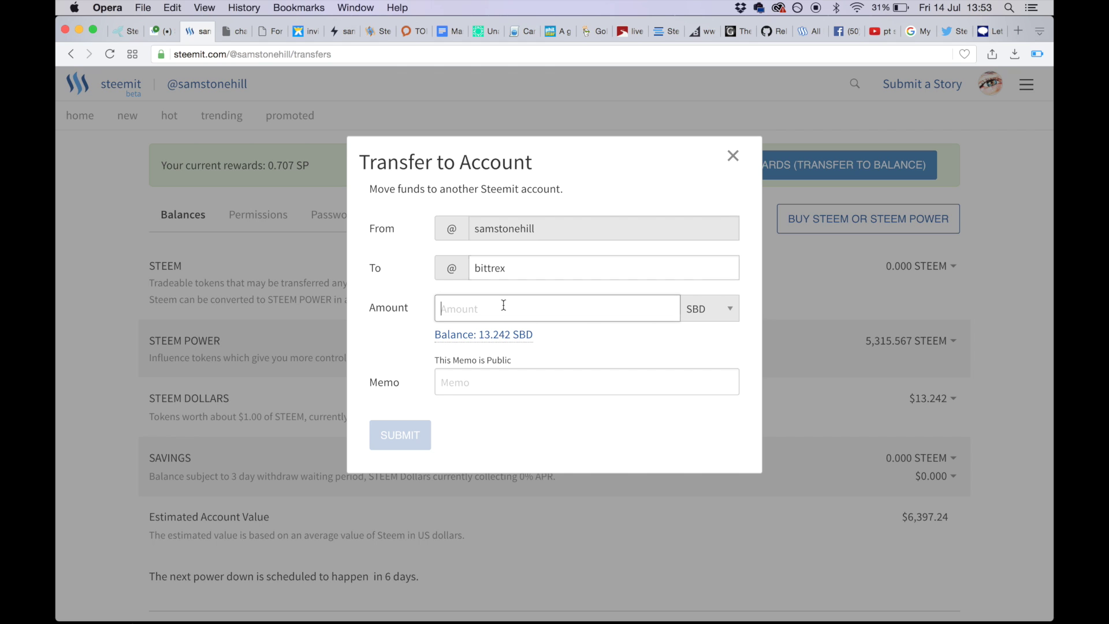
{"action": "left_click", "coordinate": [505, 337]}
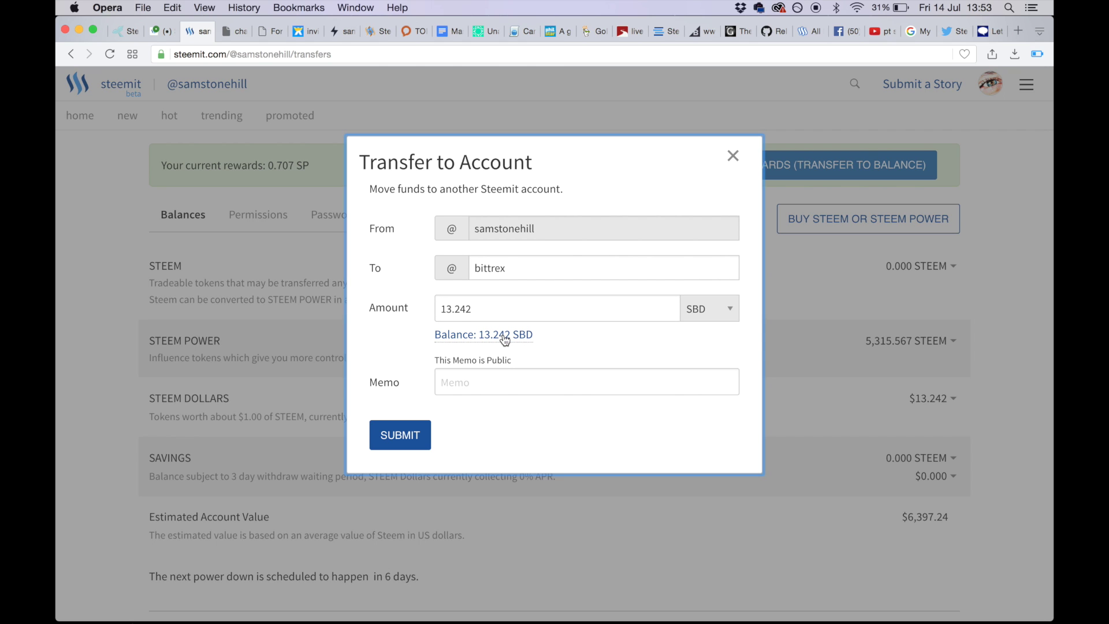
{"action": "left_click", "coordinate": [502, 383]}
{"action": "key", "text": "super+v"}
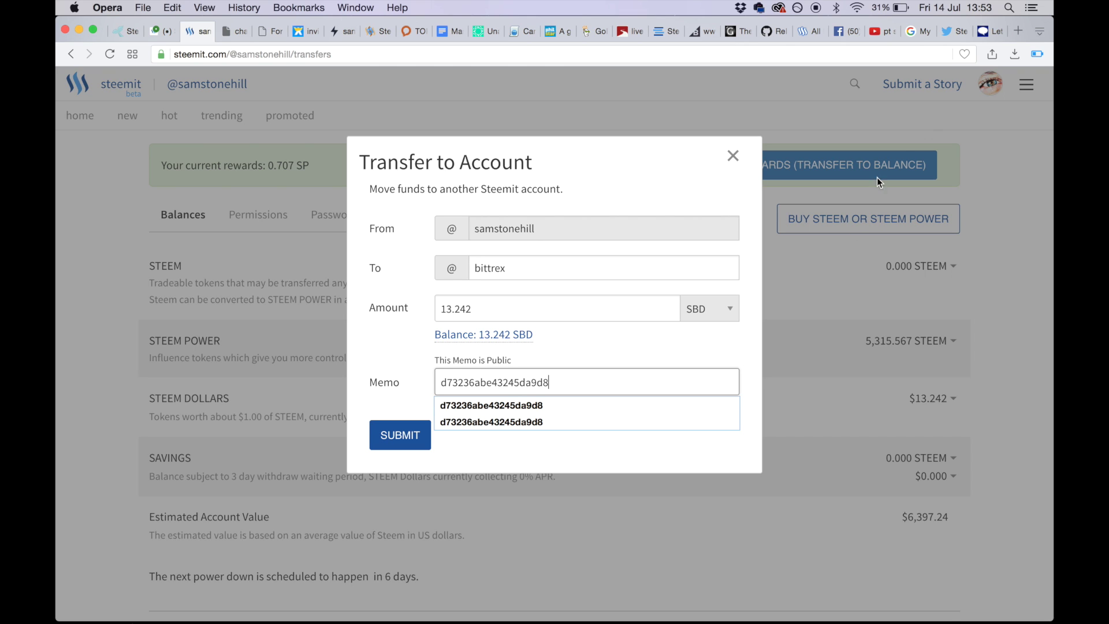
{"action": "key", "text": "ctrl+Right"}
{"action": "key", "text": "ctrl+Right"}
{"action": "key", "text": "ctrl+Right"}
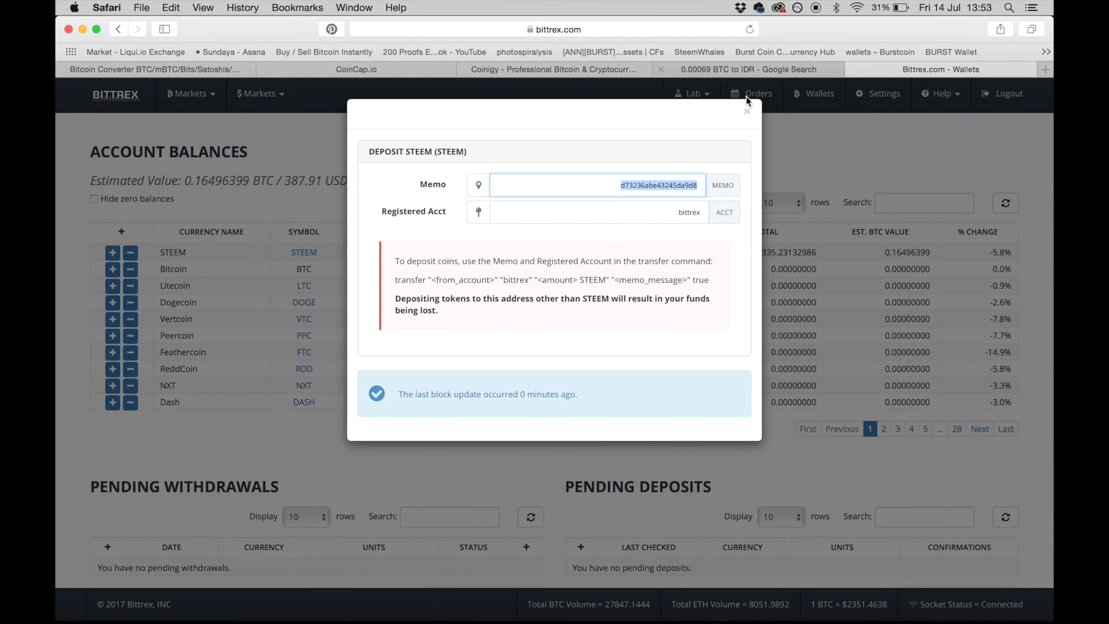
Close the STEEM deposit details, filter balances by 'sbd', and copy the SteemDollars deposit memo
{"action": "left_click", "coordinate": [747, 111]}
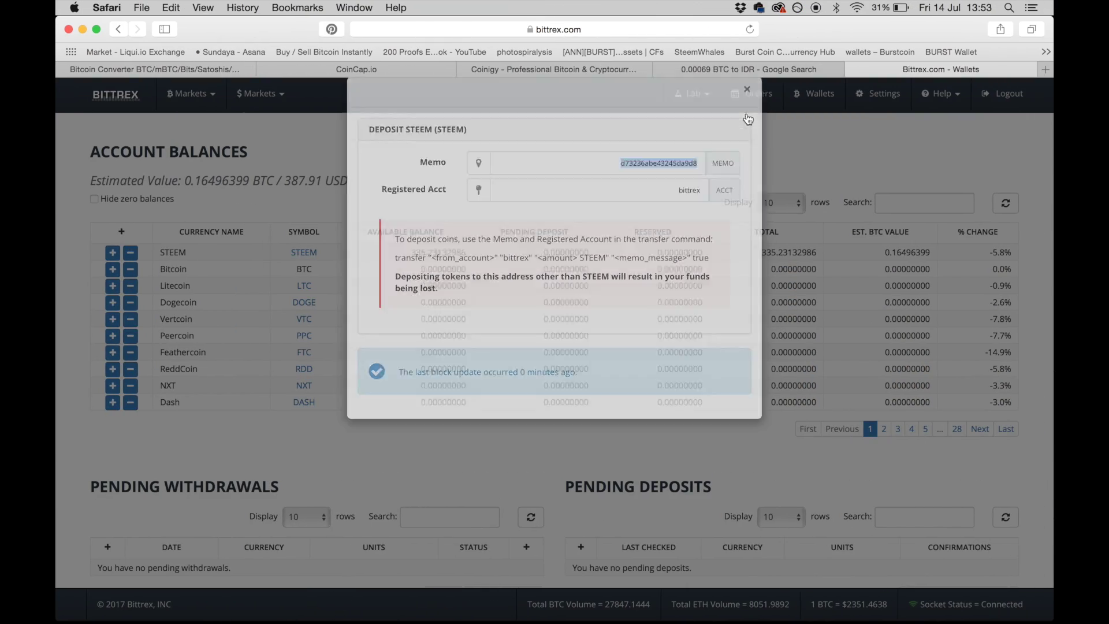
{"action": "left_click", "coordinate": [909, 203]}
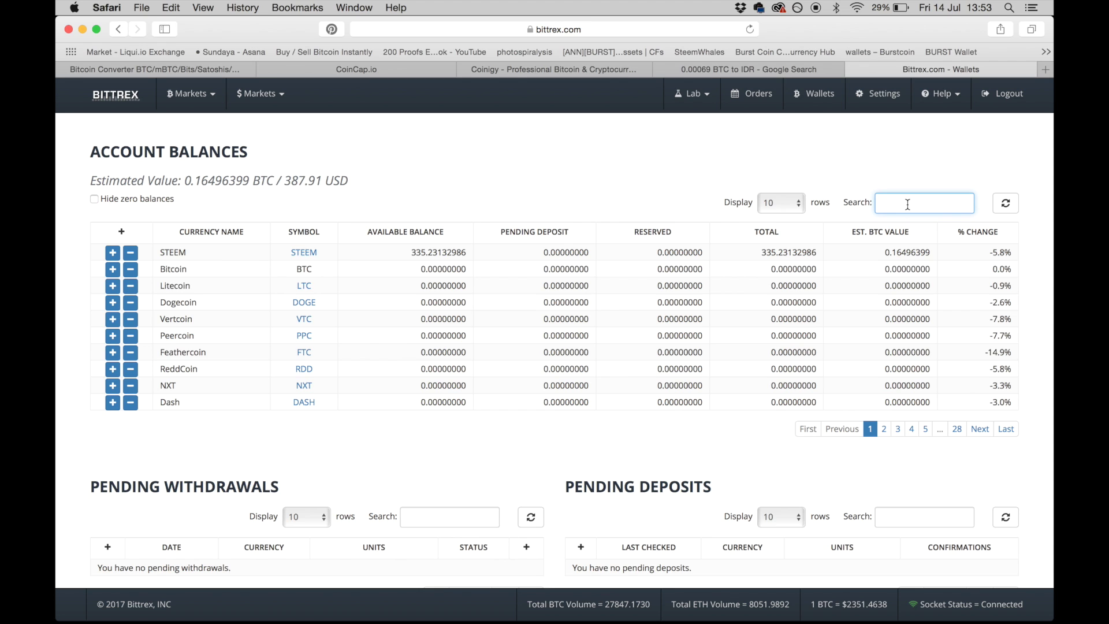
{"action": "type", "text": "sbd"}
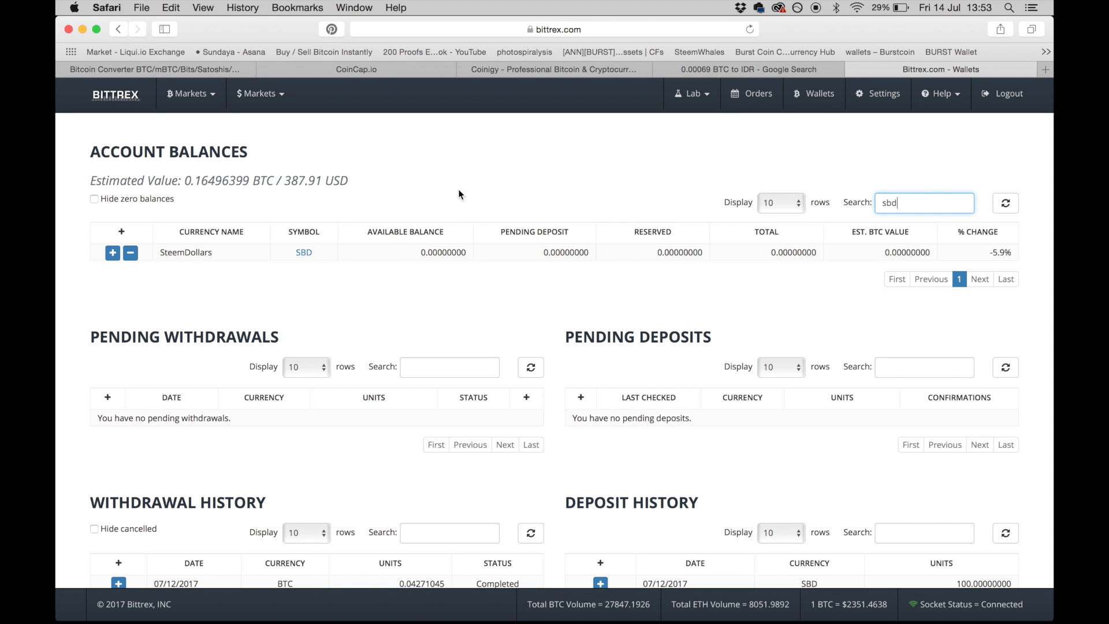
{"action": "left_click", "coordinate": [305, 256]}
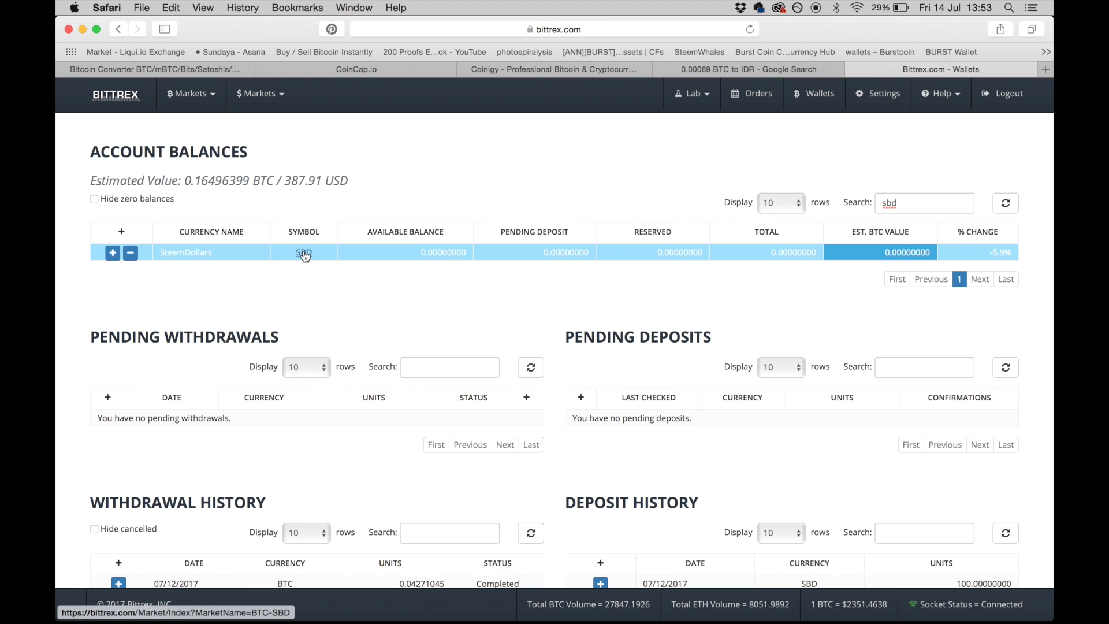
{"action": "left_click", "coordinate": [113, 253]}
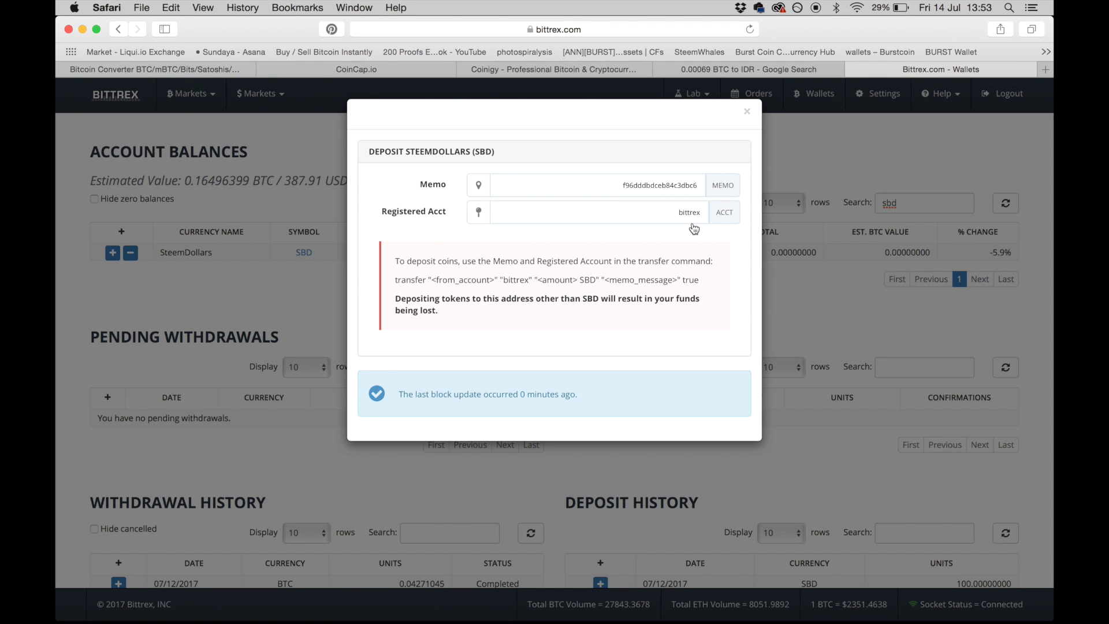
{"action": "double_click", "coordinate": [671, 186]}
{"action": "key", "text": "super+c"}
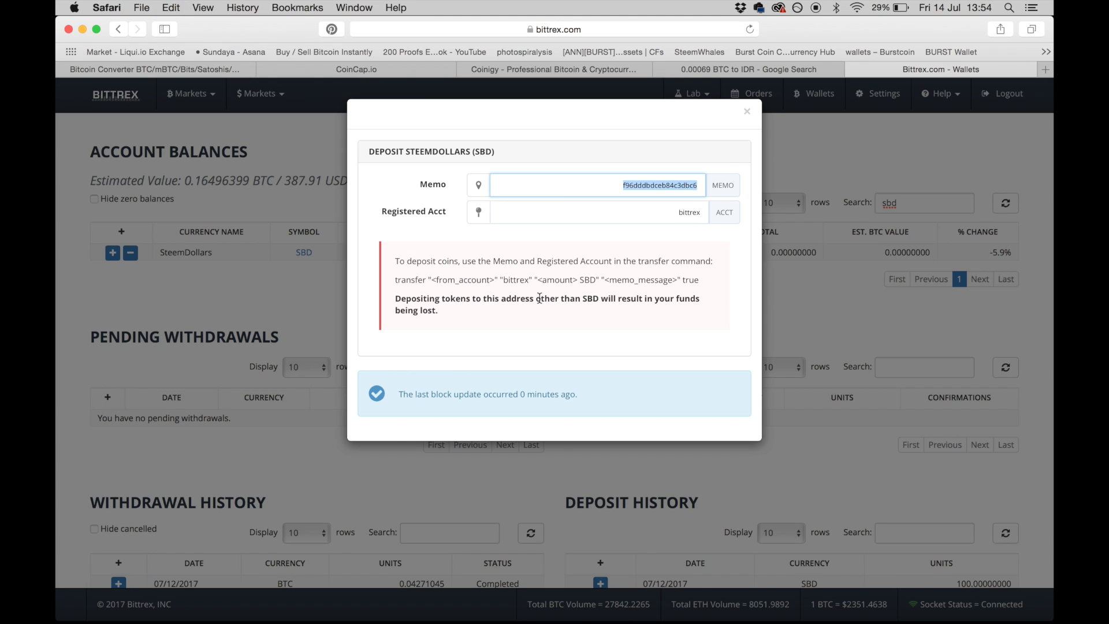
{"action": "key", "text": "ctrl+Right"}
{"action": "key", "text": "ctrl+Right"}
Replace the old form with a new 13.242 SBD transfer to bittrex carrying the SBD deposit memo
{"action": "key", "text": "ctrl+Left"}
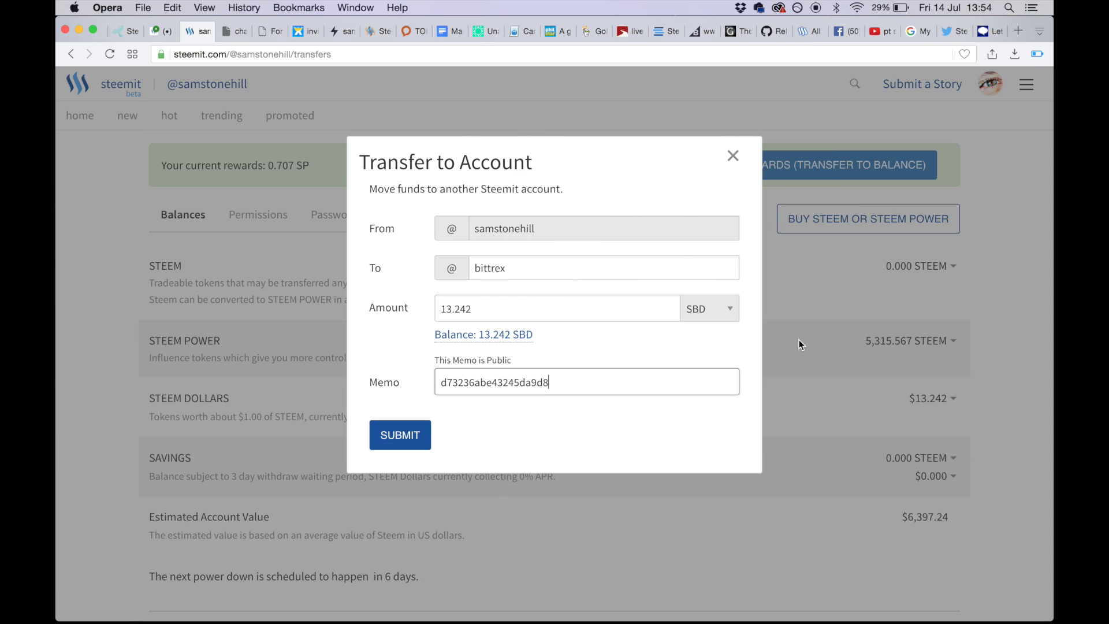
{"action": "left_click", "coordinate": [733, 155]}
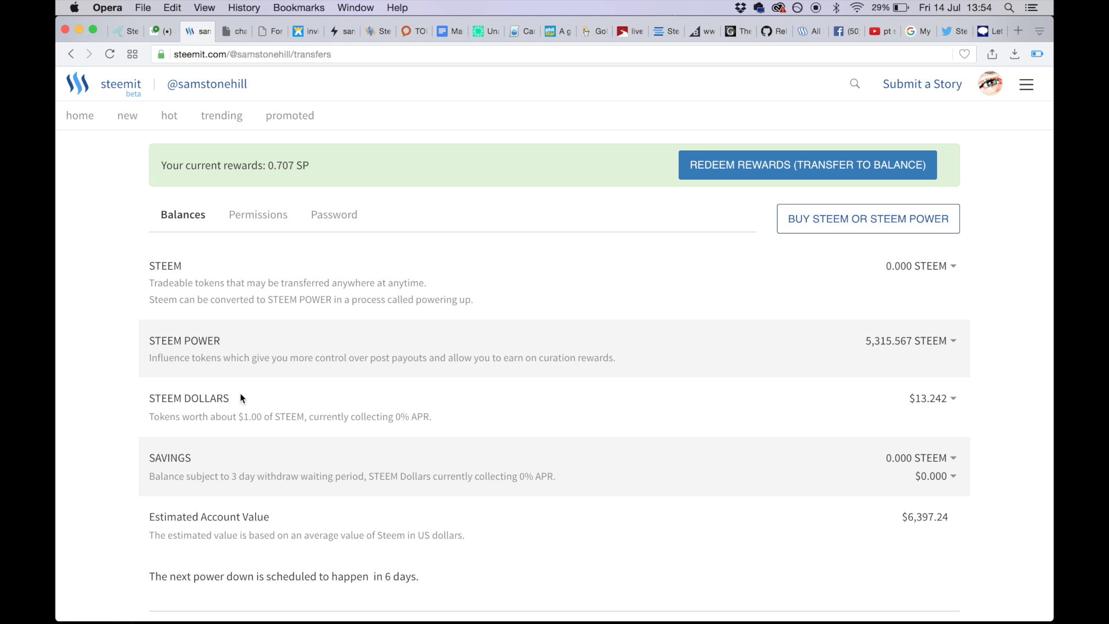
{"action": "left_click", "coordinate": [967, 399]}
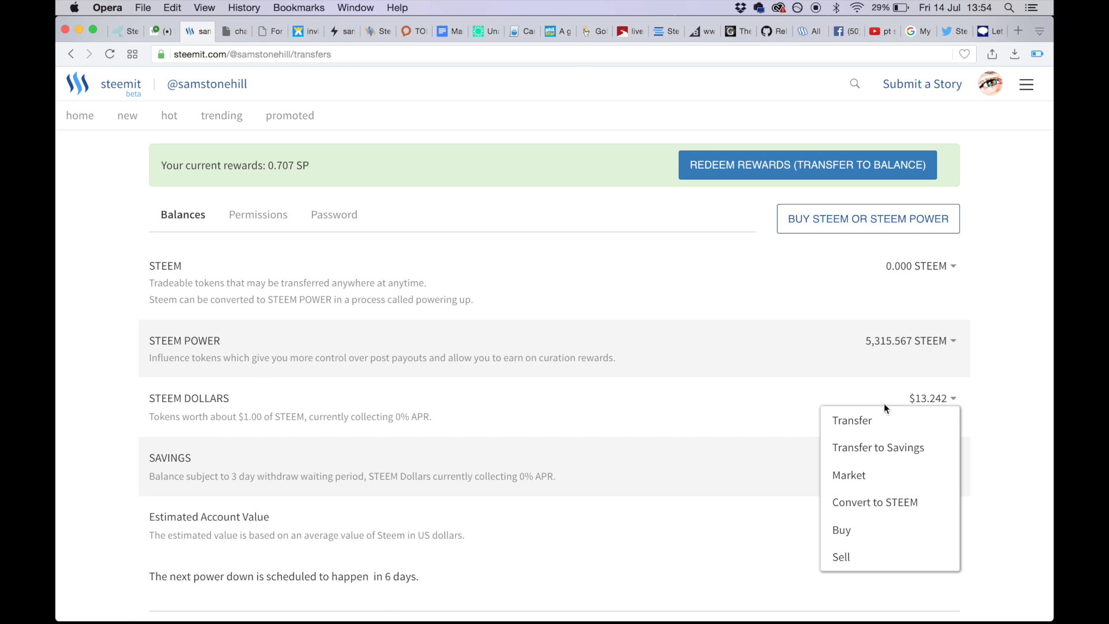
{"action": "left_click", "coordinate": [882, 423]}
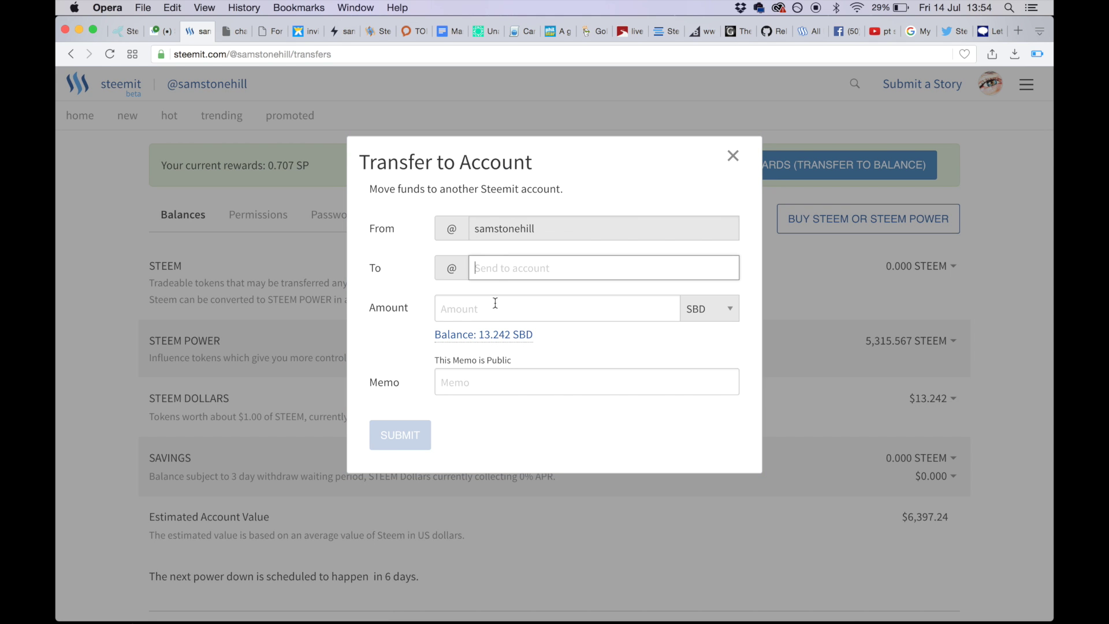
{"action": "type", "text": "bittrex"}
{"action": "left_click", "coordinate": [488, 335]}
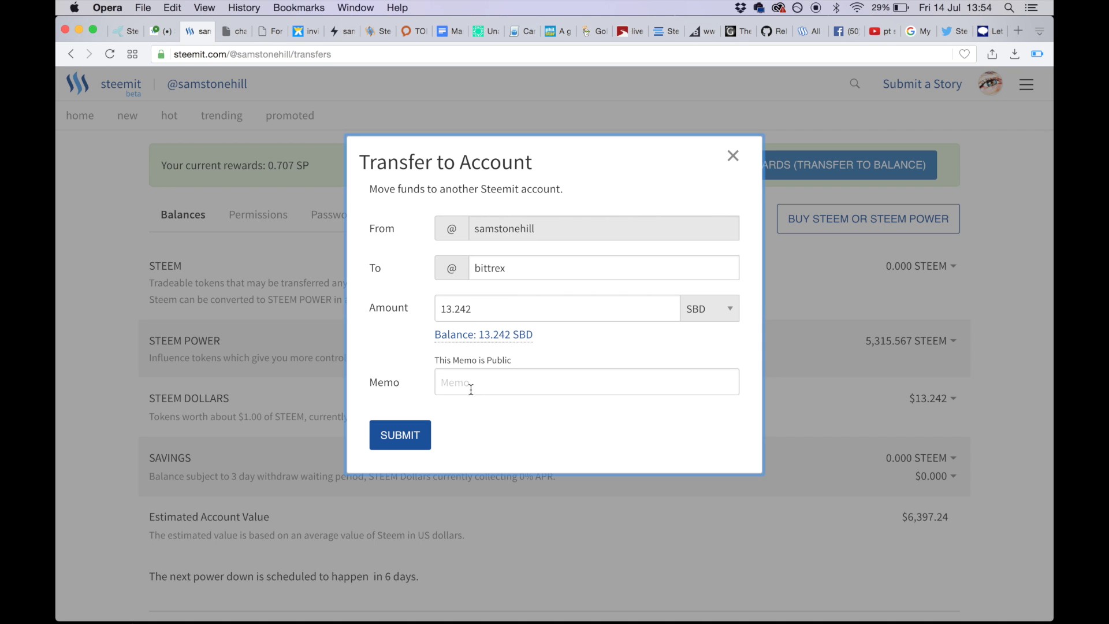
{"action": "left_click", "coordinate": [471, 386]}
{"action": "key", "text": "super+v"}
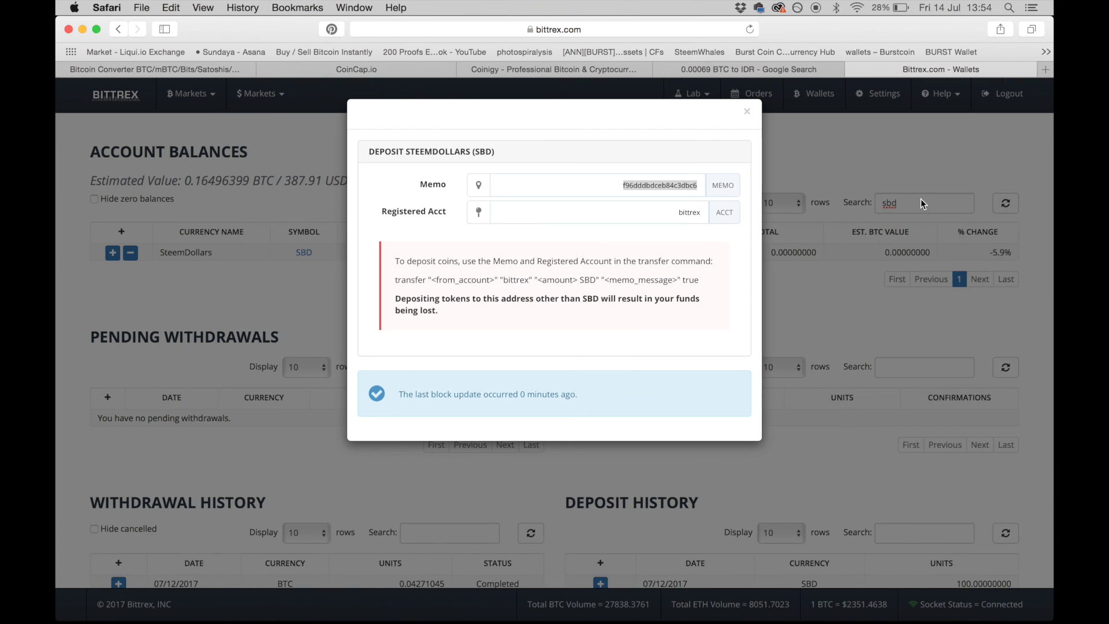
Close the Deposit SBD details and delete the 'sbd' search filter so all currencies list
{"action": "left_click", "coordinate": [578, 185]}
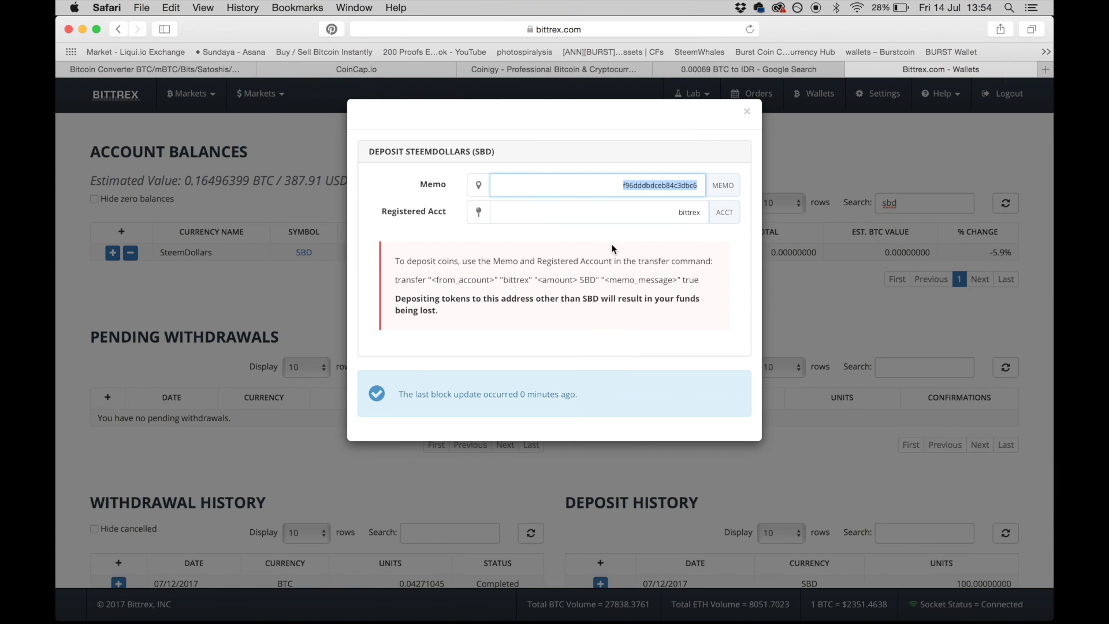
{"action": "left_click", "coordinate": [749, 113]}
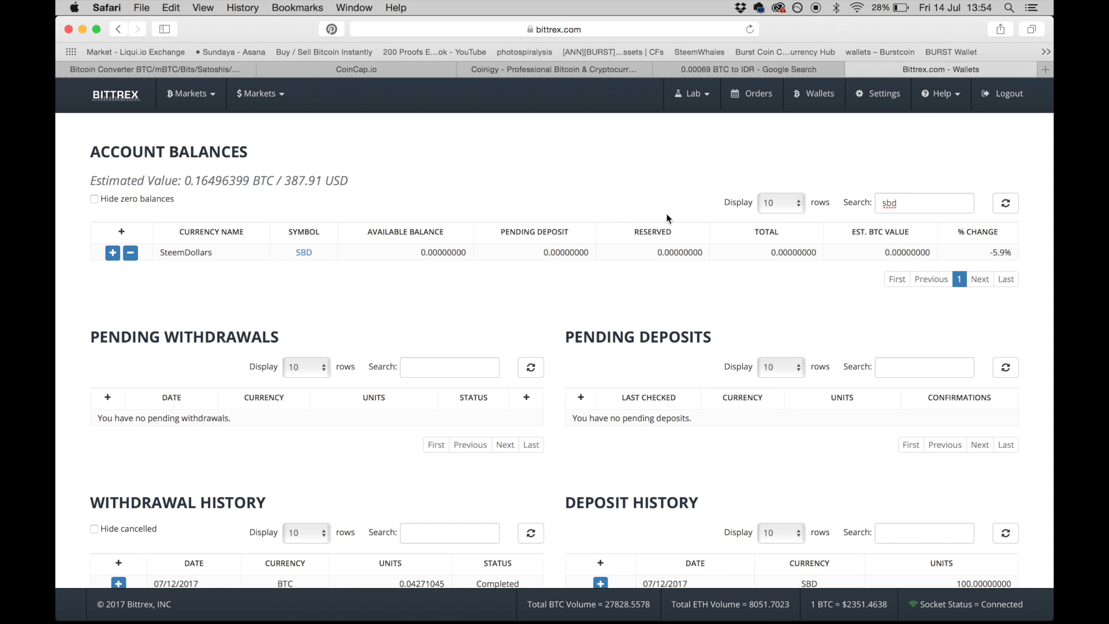
{"action": "double_click", "coordinate": [909, 207]}
{"action": "key", "text": "BackSpace"}
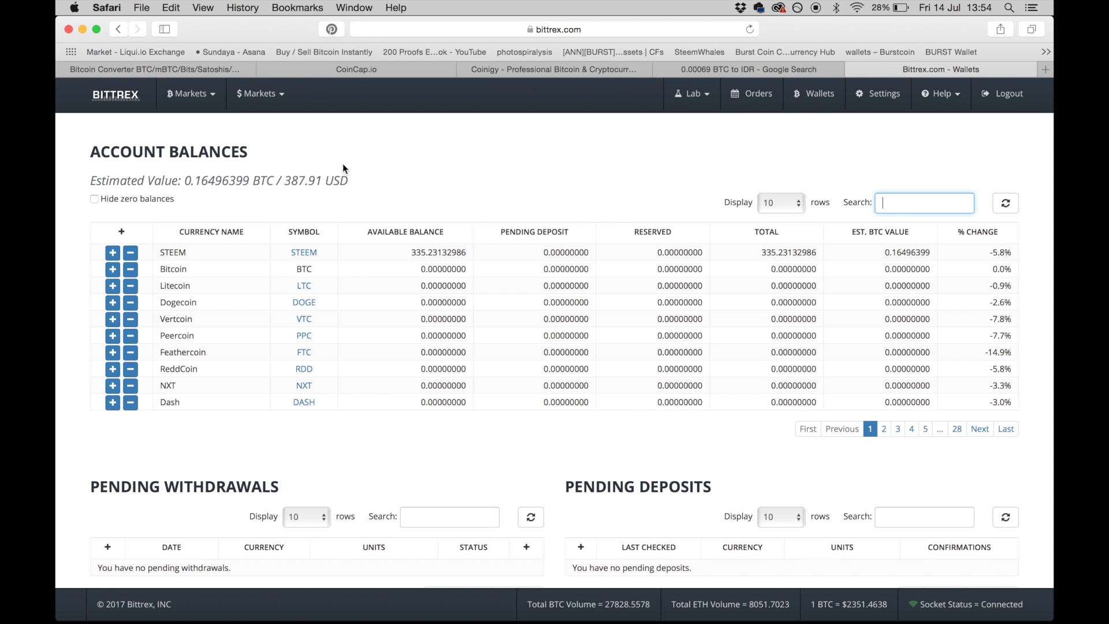
{"action": "left_click", "coordinate": [307, 258]}
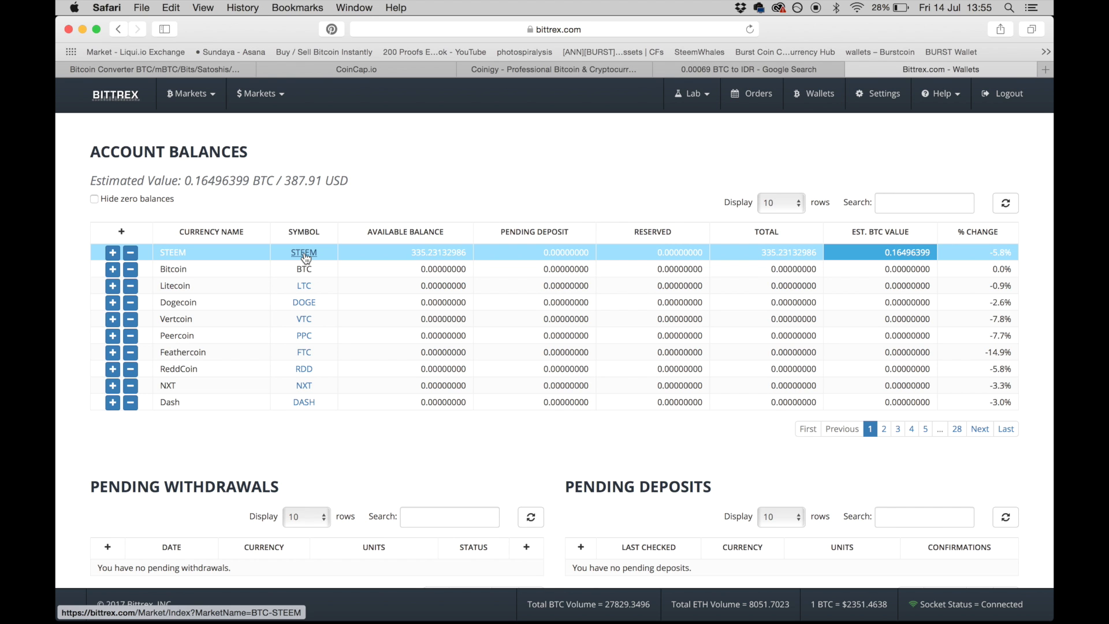
{"action": "left_click", "coordinate": [304, 253]}
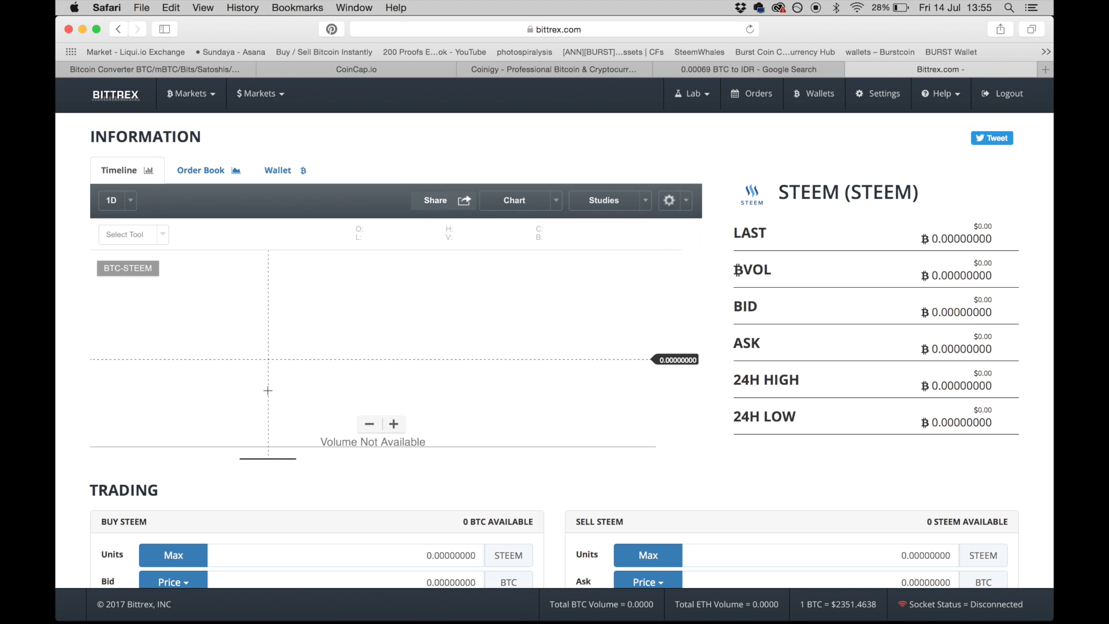
{"action": "scroll", "coordinate": [803, 463], "scroll_direction": "down", "scroll_amount": 5}
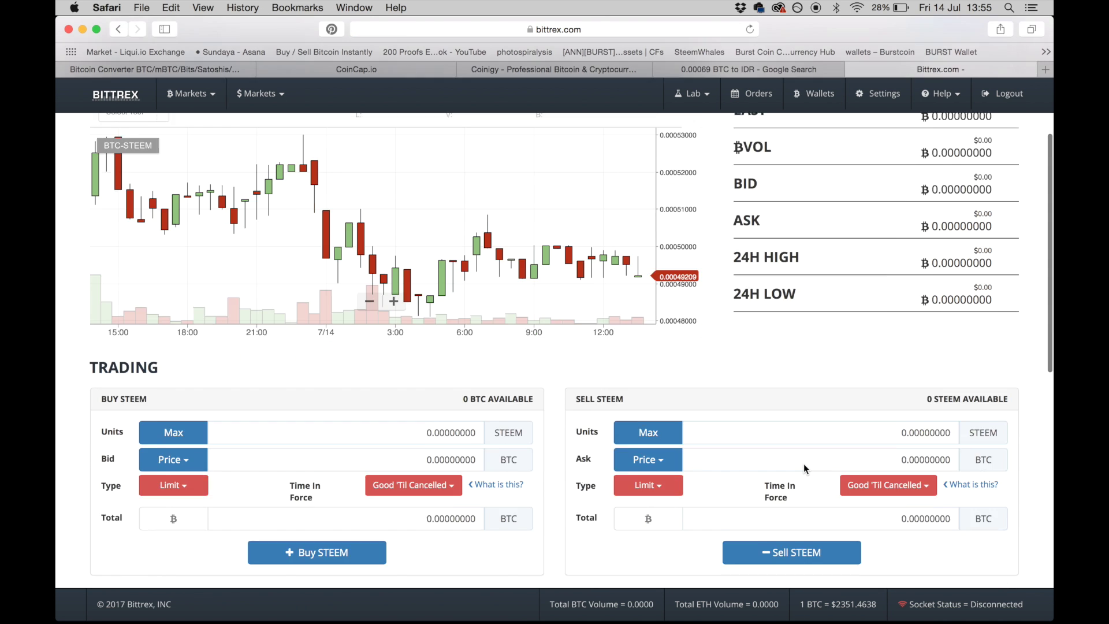
{"action": "scroll", "coordinate": [802, 321], "scroll_direction": "up", "scroll_amount": 5}
{"action": "scroll", "coordinate": [801, 320], "scroll_direction": "down", "scroll_amount": 1}
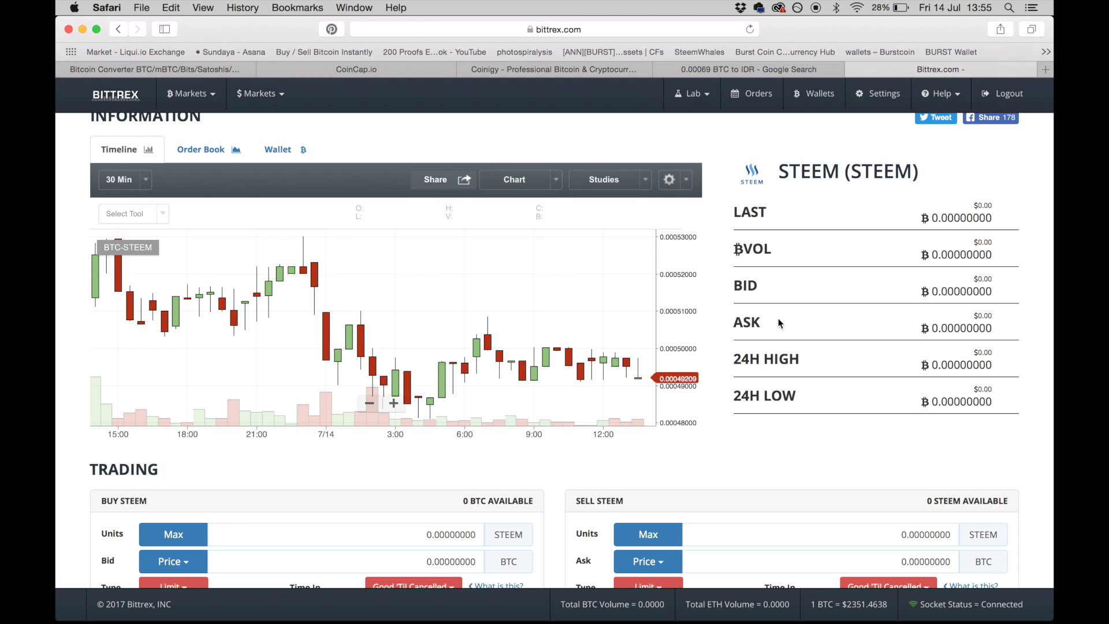
{"action": "scroll", "coordinate": [787, 391], "scroll_direction": "down", "scroll_amount": 3}
{"action": "scroll", "coordinate": [788, 391], "scroll_direction": "up", "scroll_amount": 4}
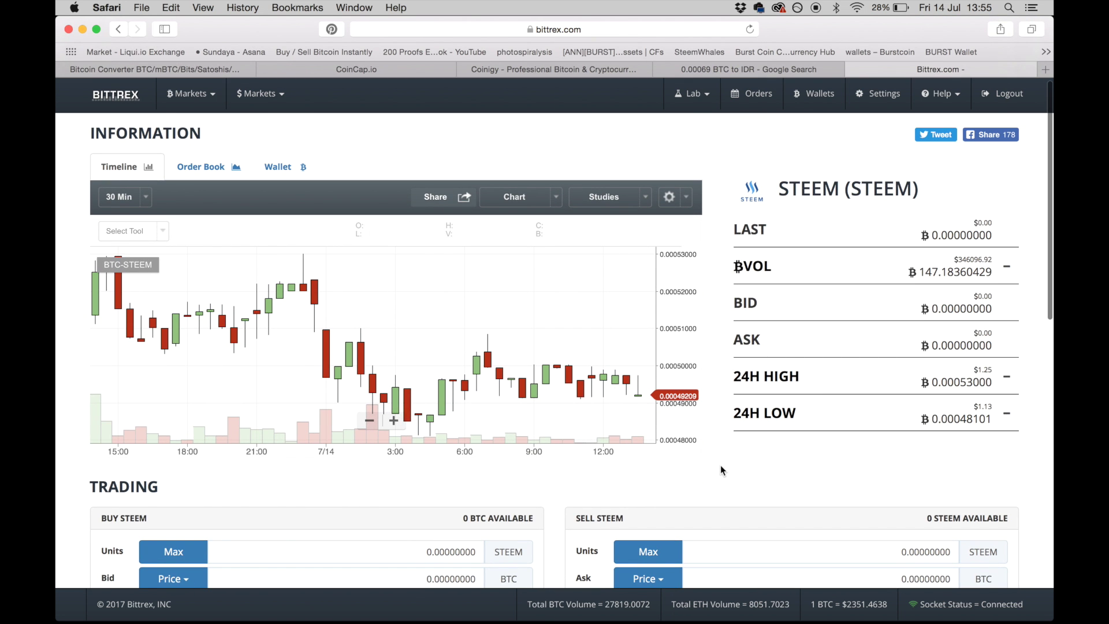
{"action": "left_click", "coordinate": [369, 422]}
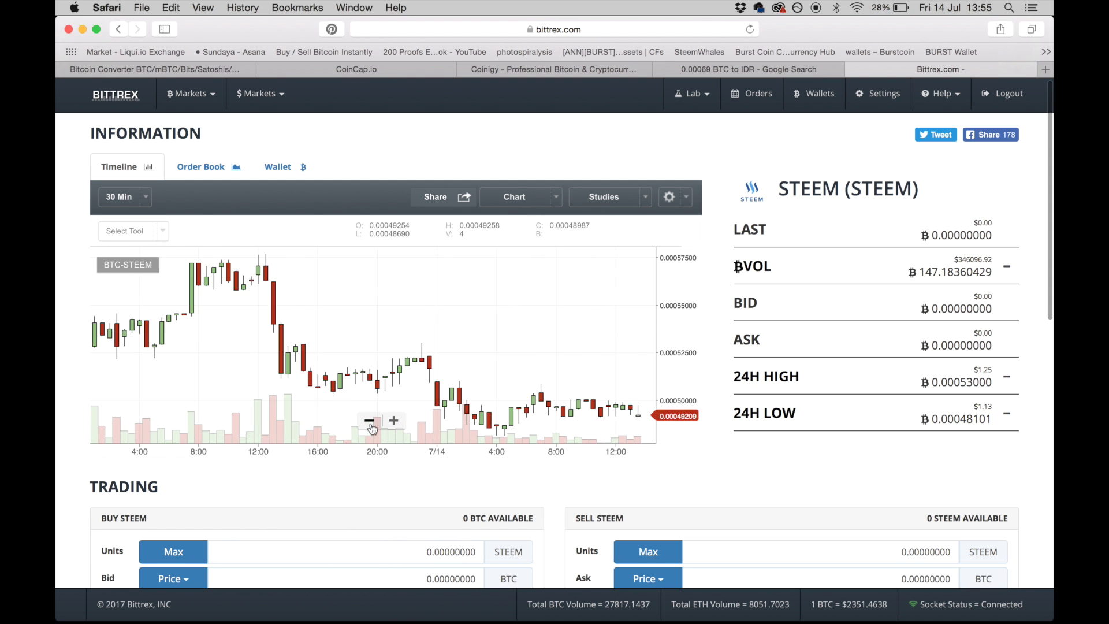
{"action": "left_click", "coordinate": [372, 428]}
{"action": "left_click", "coordinate": [372, 429]}
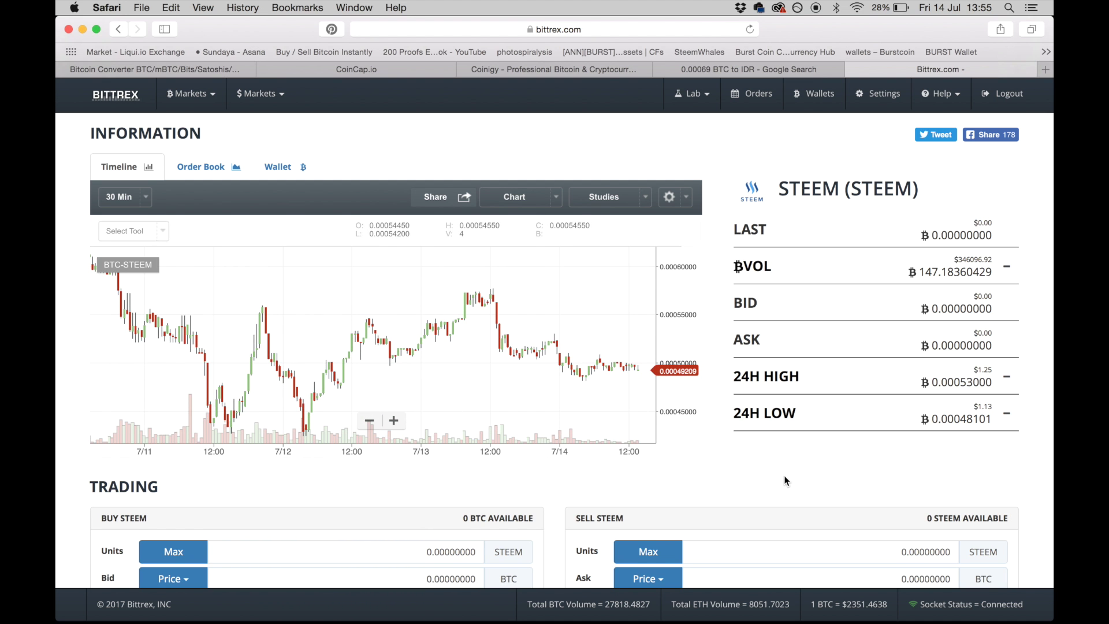
{"action": "scroll", "coordinate": [785, 481], "scroll_direction": "down", "scroll_amount": 5}
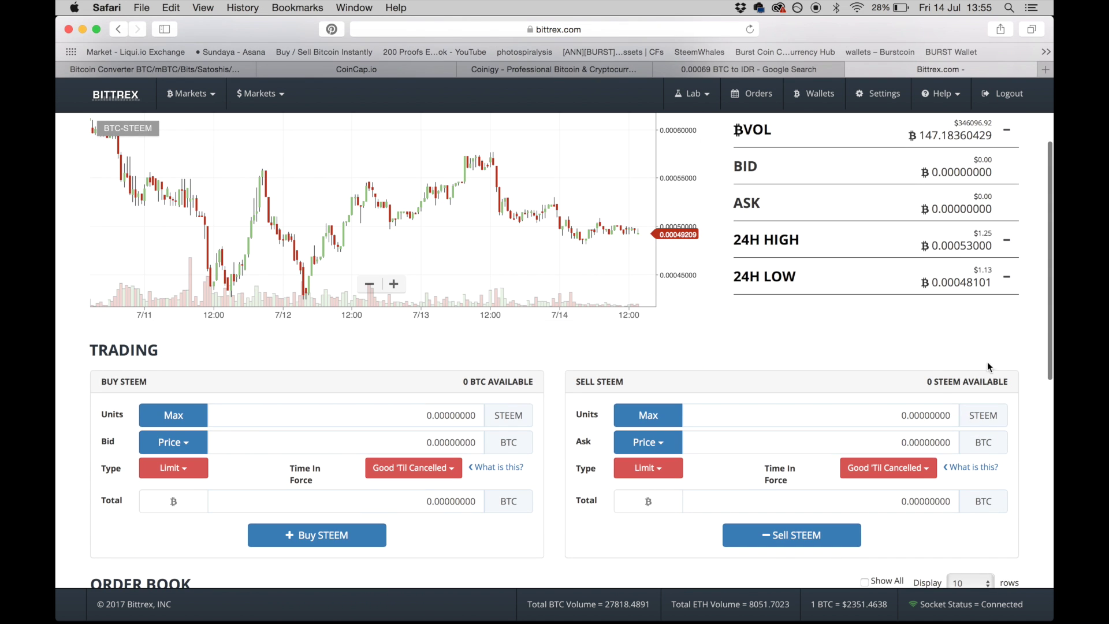
{"action": "scroll", "coordinate": [992, 364], "scroll_direction": "up", "scroll_amount": 5}
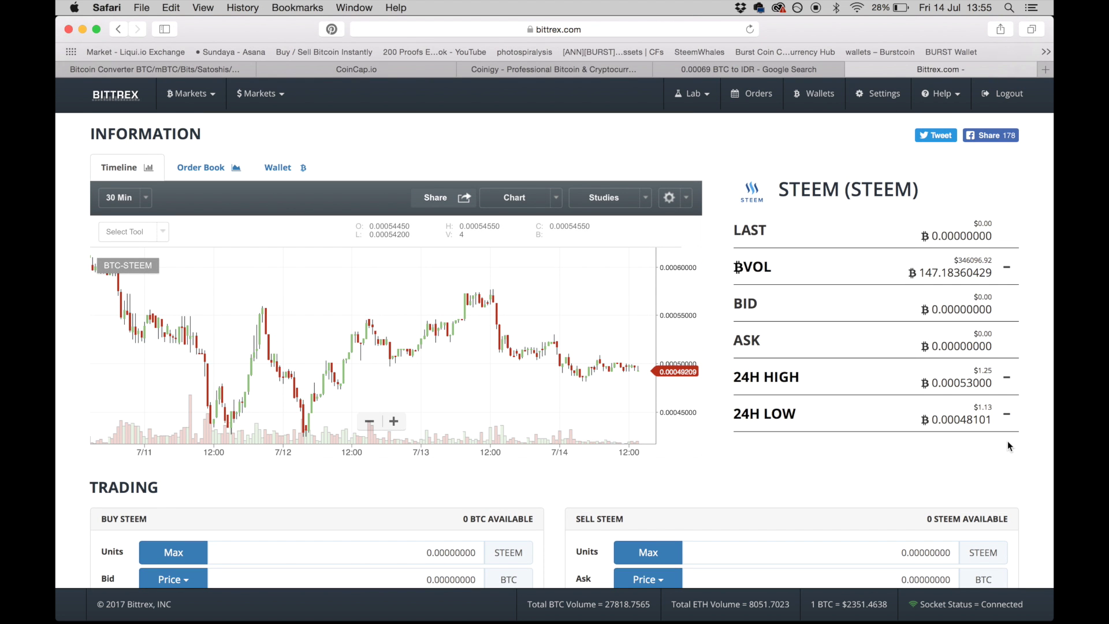
{"action": "scroll", "coordinate": [1007, 445], "scroll_direction": "down", "scroll_amount": 3}
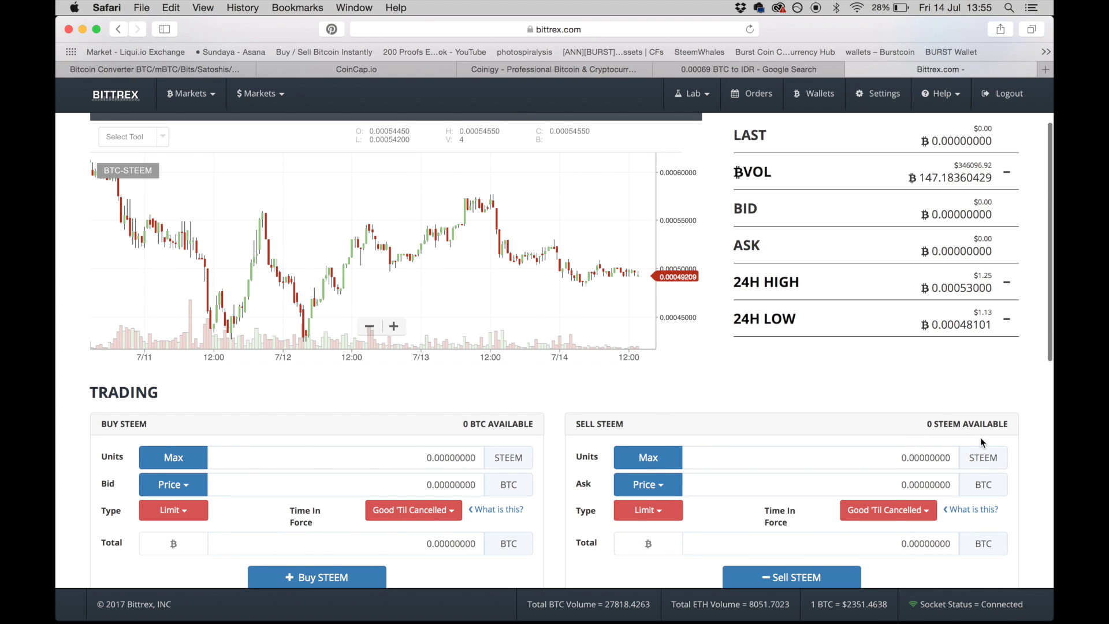
{"action": "left_click", "coordinate": [659, 484]}
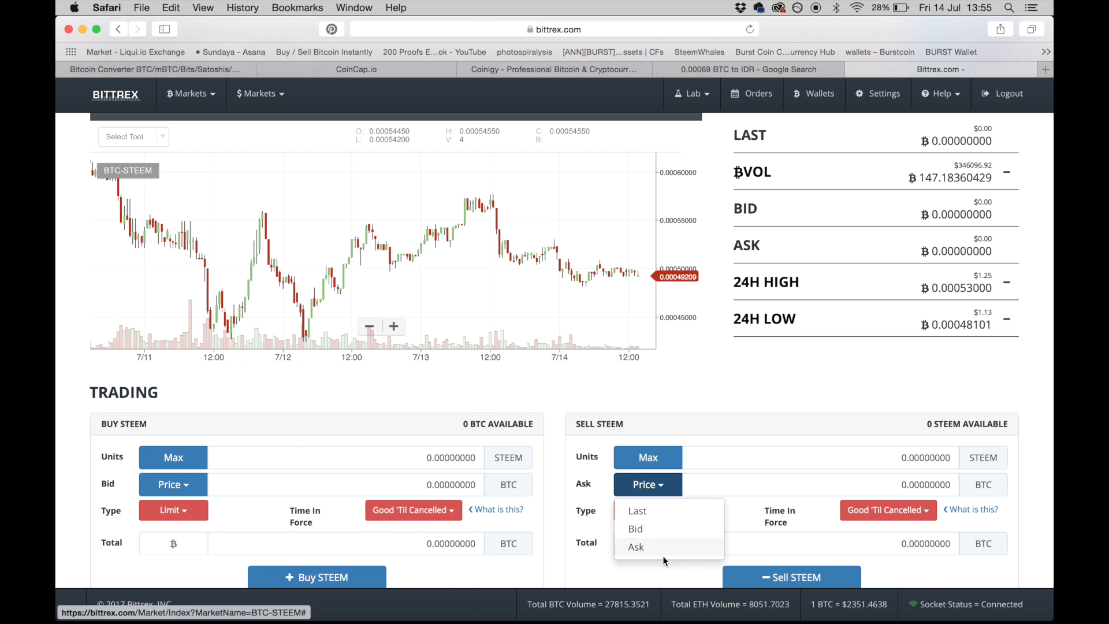
{"action": "left_click", "coordinate": [890, 379]}
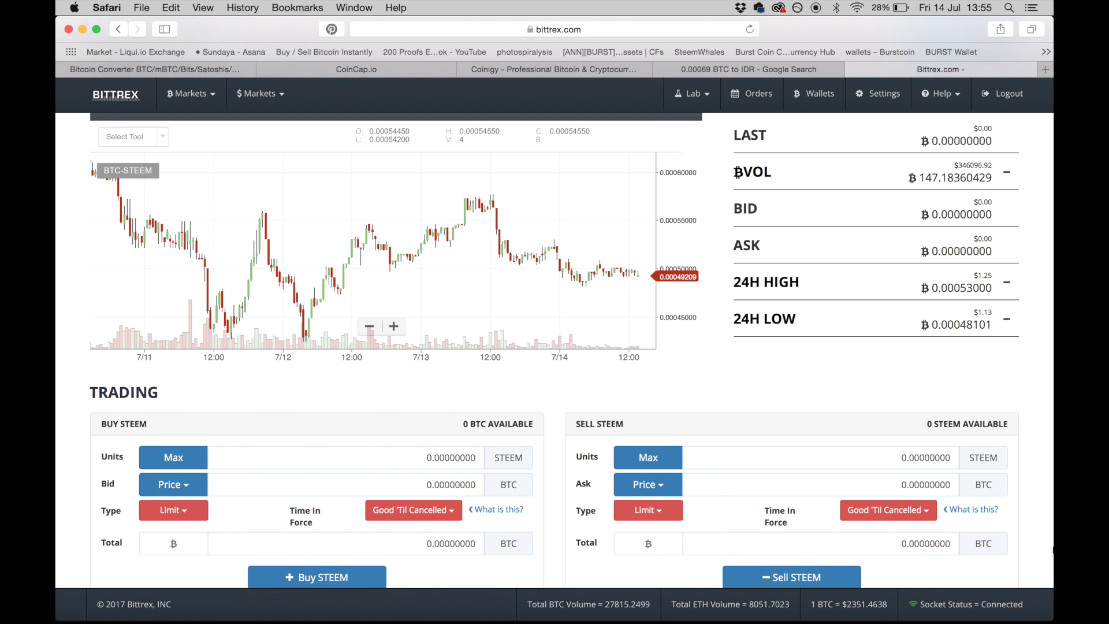
{"action": "scroll", "coordinate": [1038, 545], "scroll_direction": "down", "scroll_amount": 2}
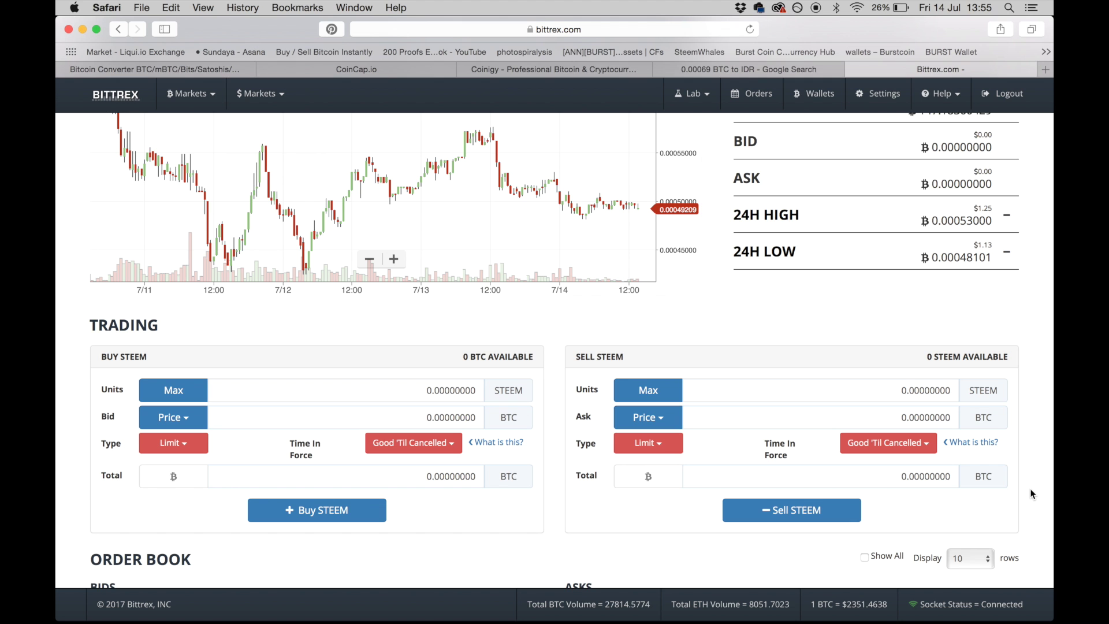
{"action": "scroll", "coordinate": [1033, 494], "scroll_direction": "down", "scroll_amount": 1}
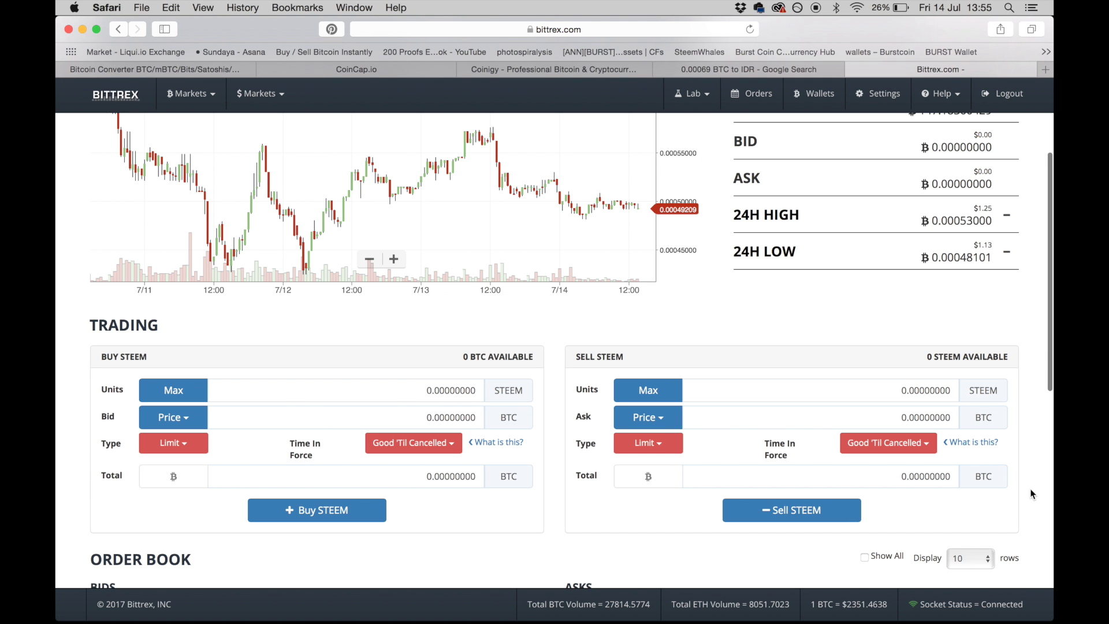
{"action": "scroll", "coordinate": [1034, 494], "scroll_direction": "up", "scroll_amount": 3}
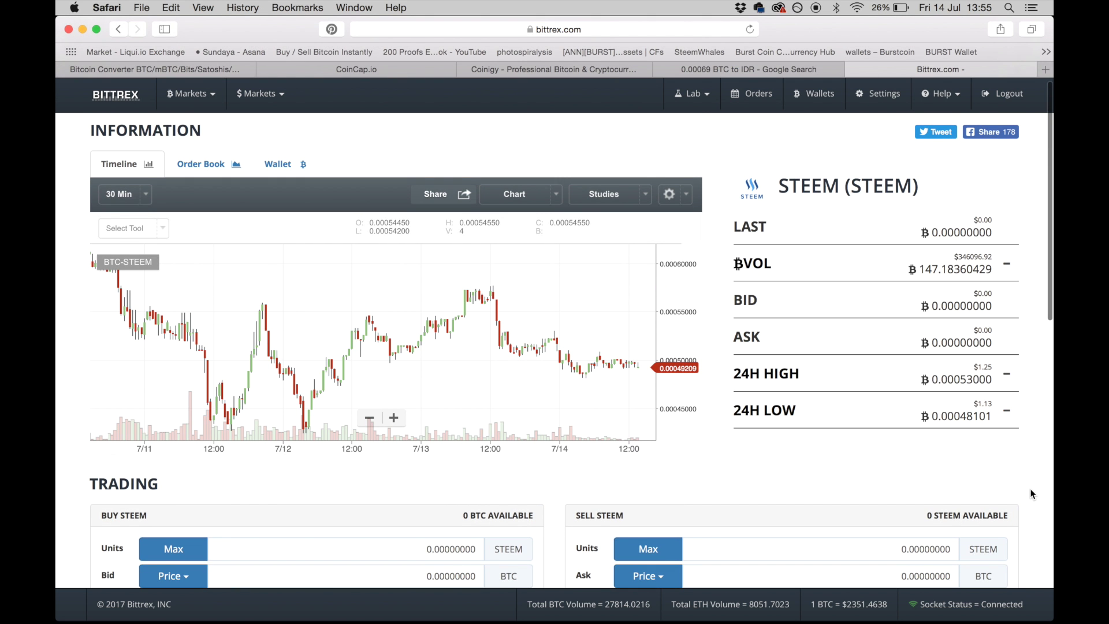
Scroll the Steemit page down and back up around the SBD transfer form
{"action": "scroll", "coordinate": [1033, 494], "scroll_direction": "down", "scroll_amount": 2}
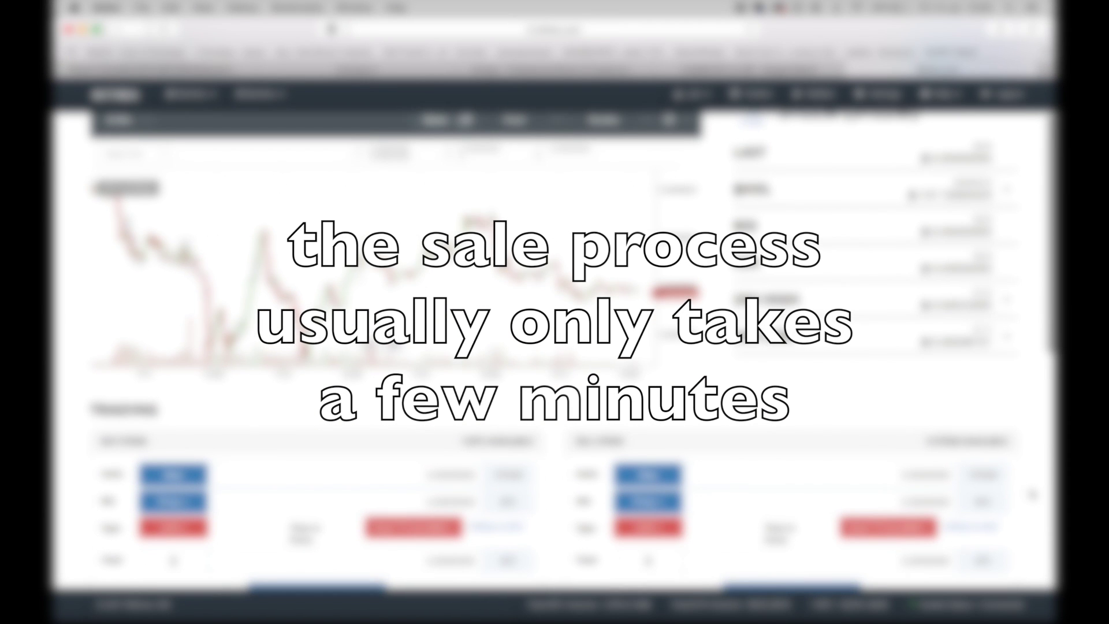
{"action": "scroll", "coordinate": [1033, 494], "scroll_direction": "up", "scroll_amount": 2}
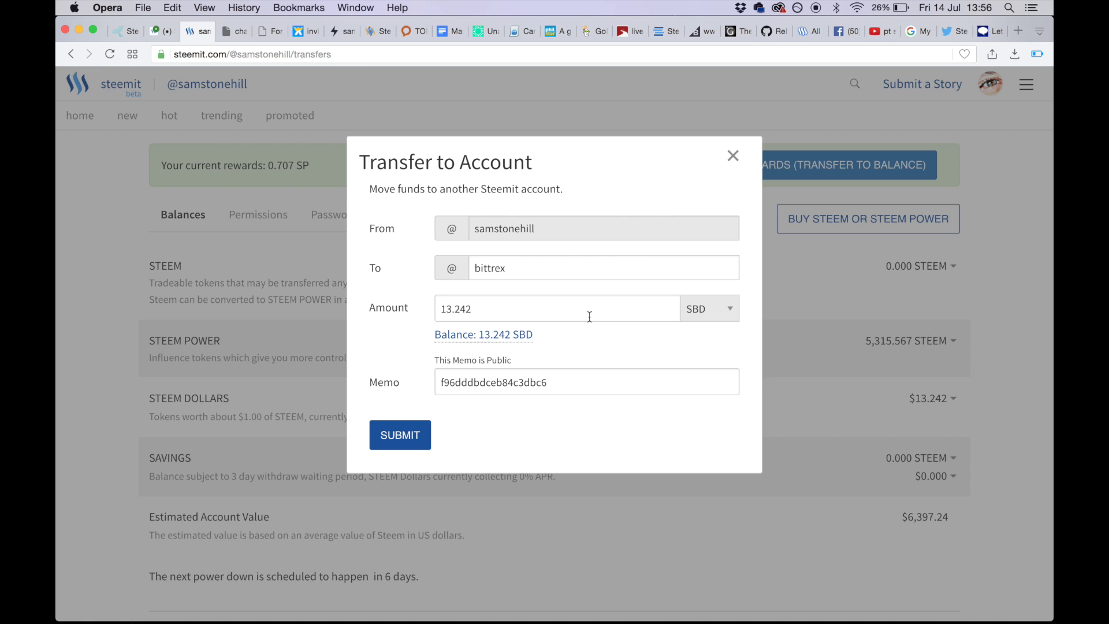
Dismiss the transfer form unsent, check the SAVINGS dropdown options, and scroll back up
{"action": "left_click", "coordinate": [733, 156]}
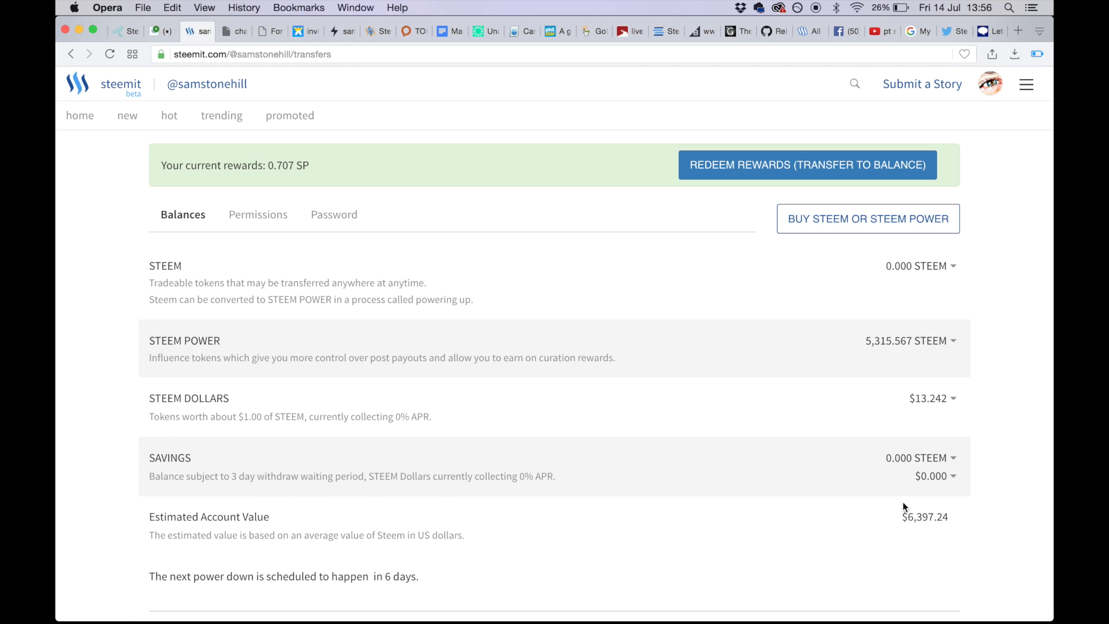
{"action": "left_click", "coordinate": [953, 459]}
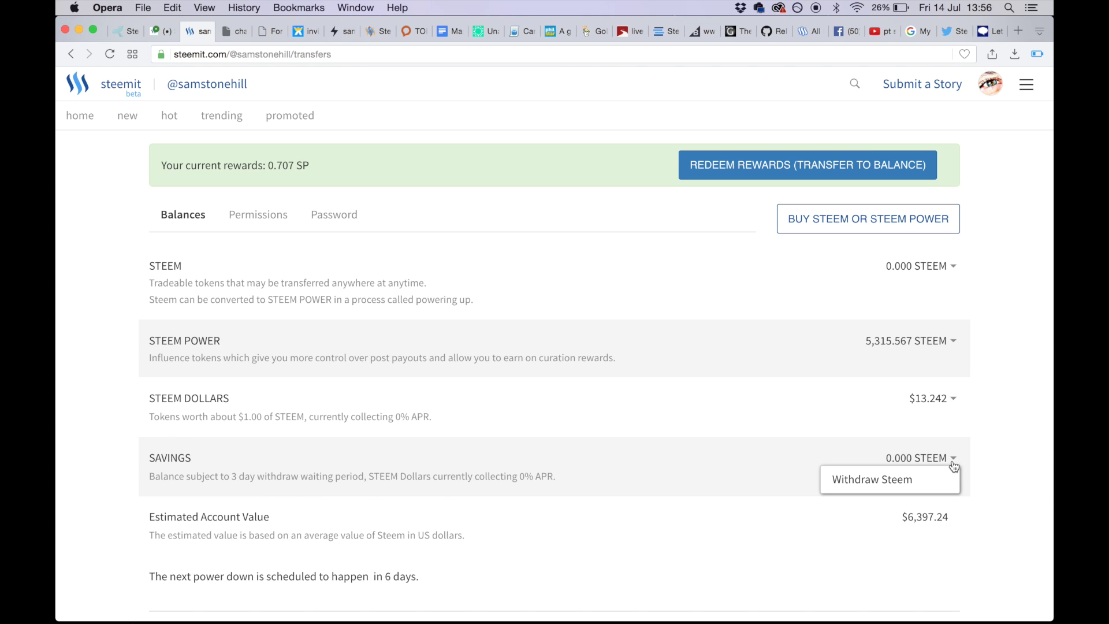
{"action": "left_click", "coordinate": [989, 463]}
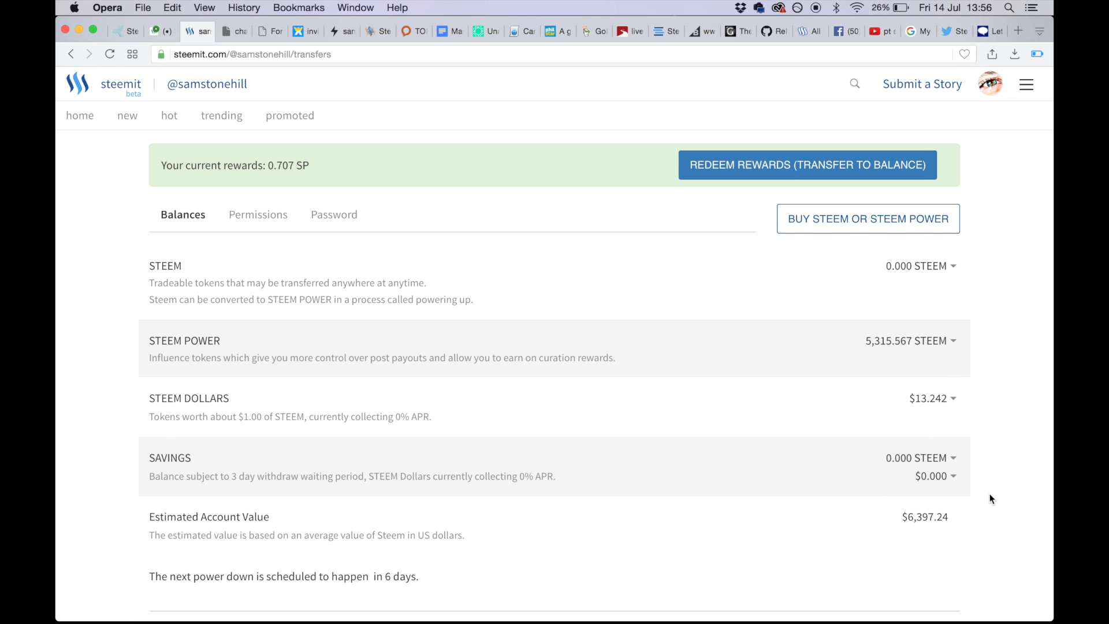
{"action": "scroll", "coordinate": [990, 494], "scroll_direction": "up", "scroll_amount": 2}
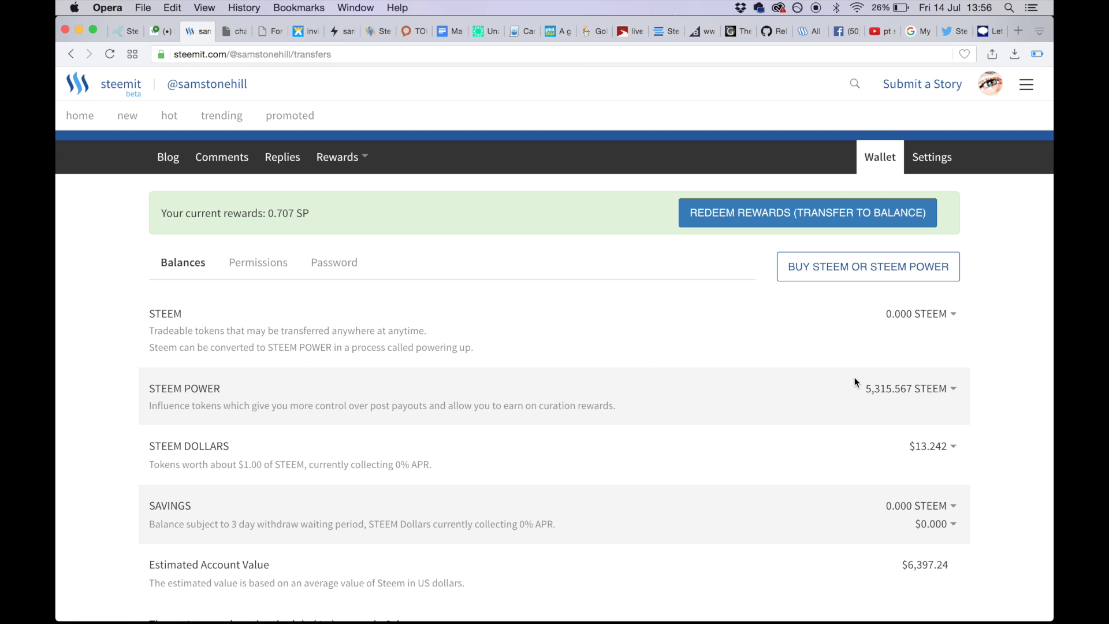
On a new story, set Rewards to Default (50% / 50%), then reopen the Wallet from the avatar menu
{"action": "left_click", "coordinate": [922, 87]}
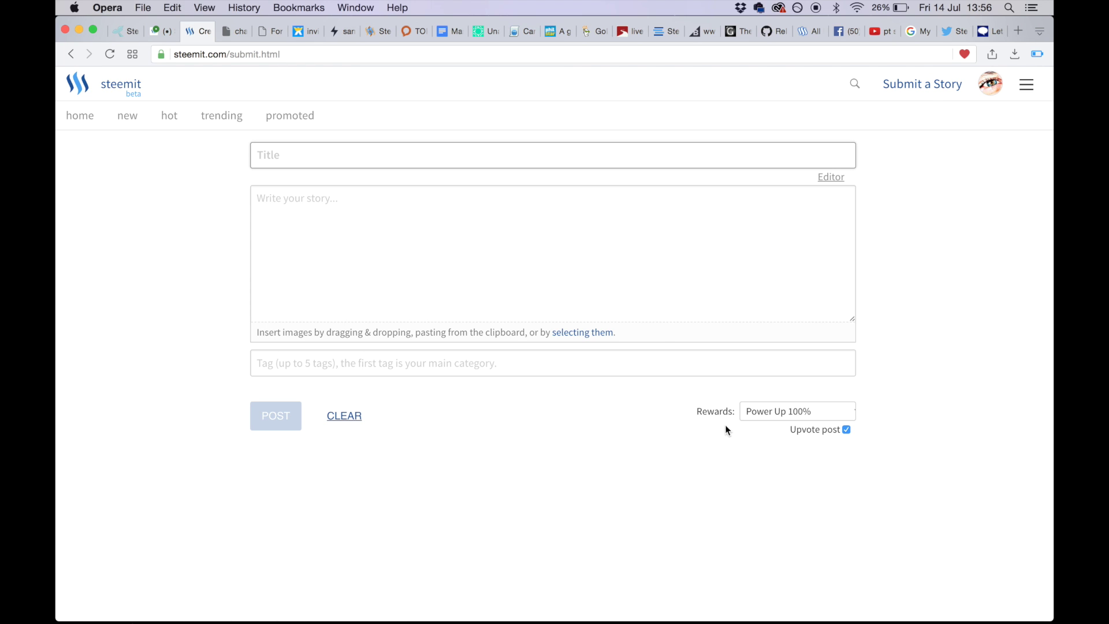
{"action": "left_click", "coordinate": [797, 416]}
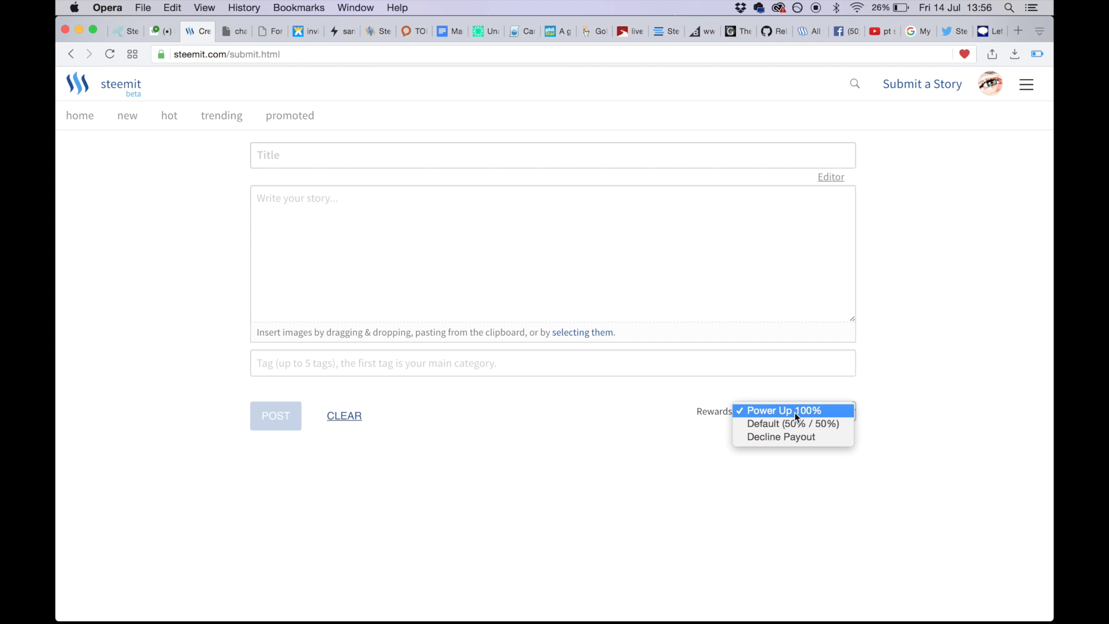
{"action": "left_click", "coordinate": [810, 429]}
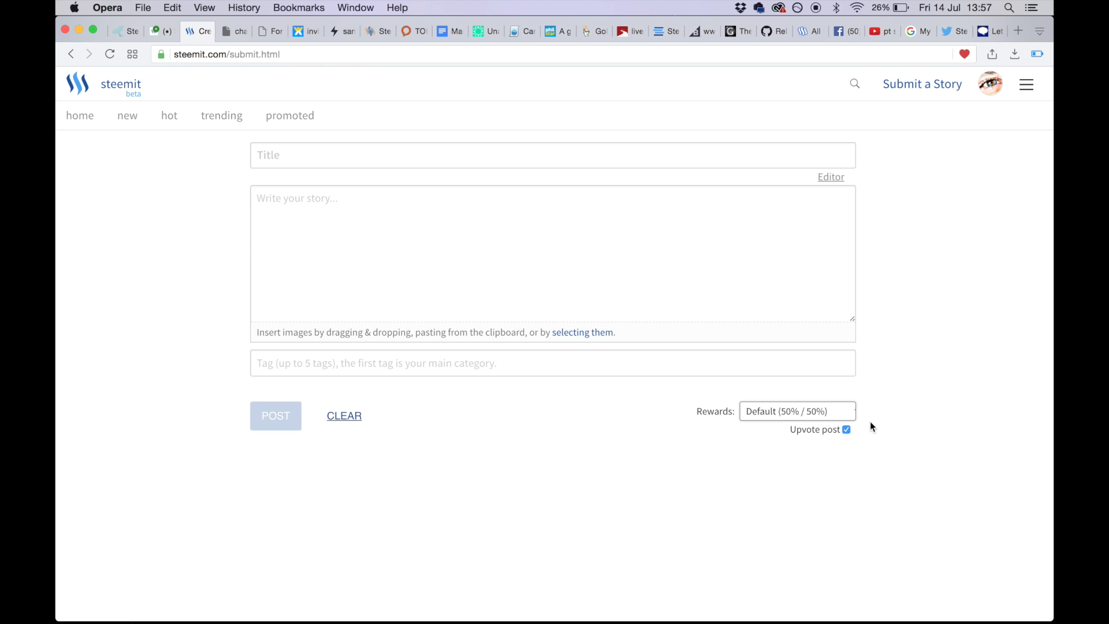
{"action": "left_click", "coordinate": [776, 410]}
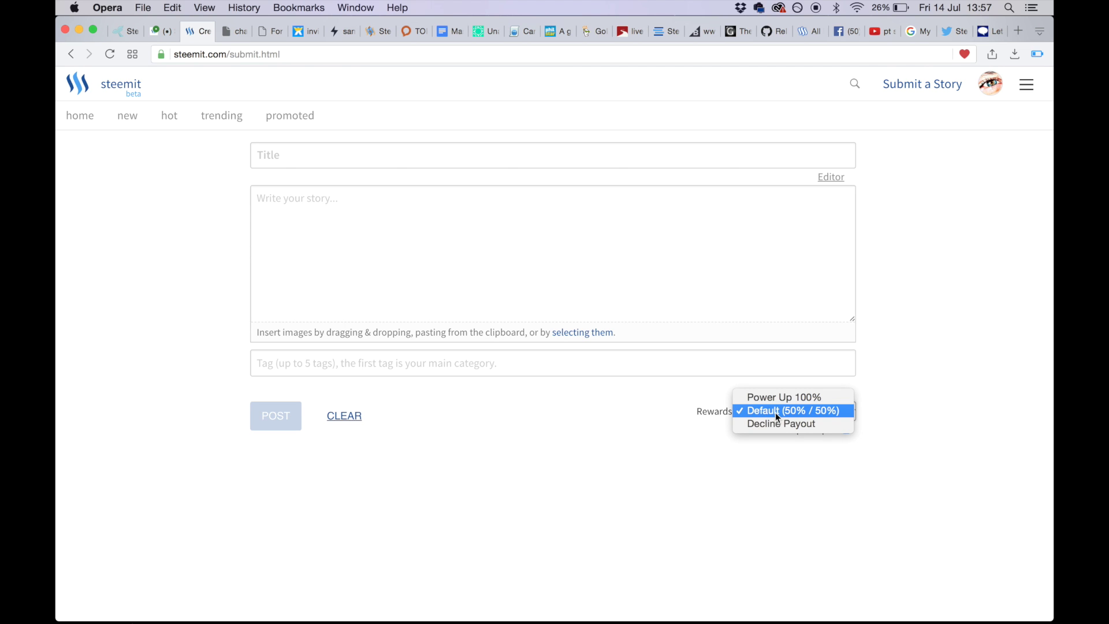
{"action": "left_click", "coordinate": [776, 412]}
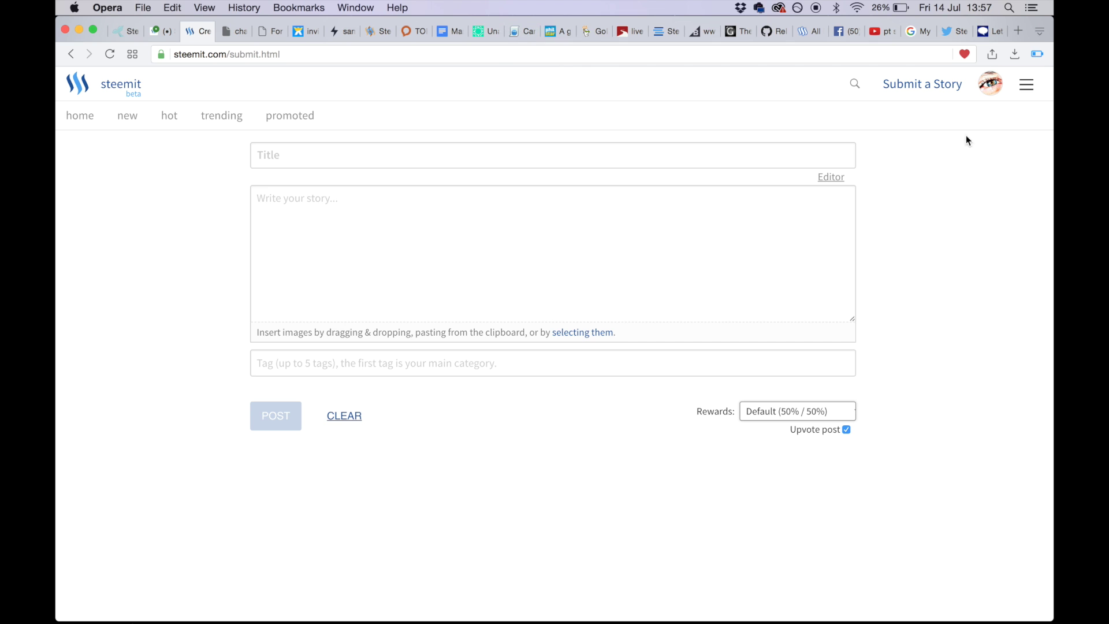
{"action": "left_click", "coordinate": [991, 84]}
{"action": "left_click", "coordinate": [916, 263]}
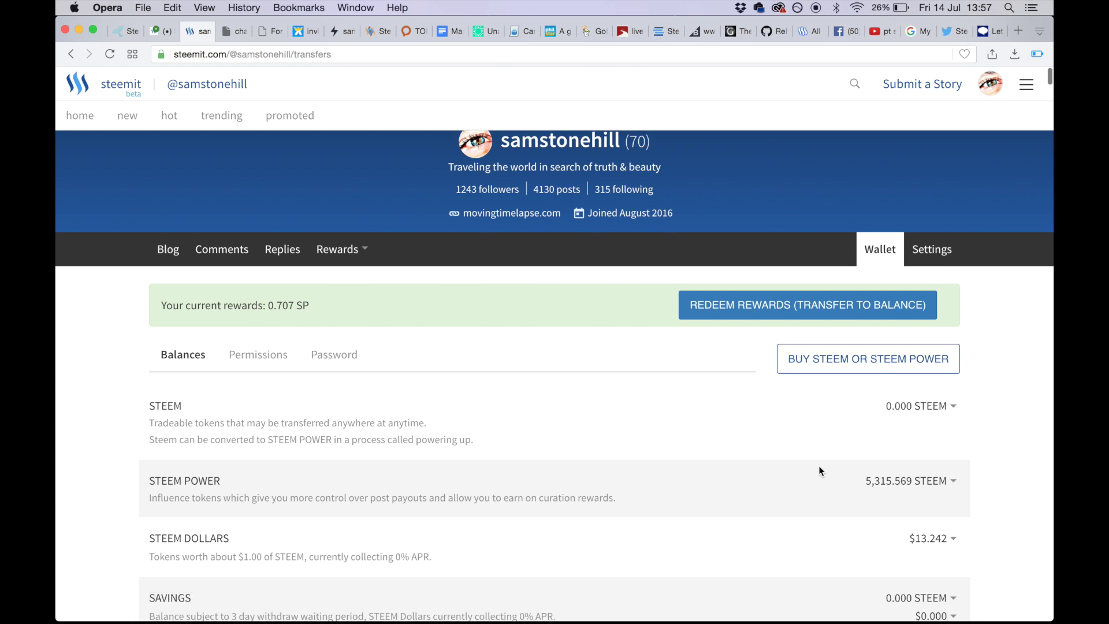
Scroll down the wallet and view the STEEM POWER options: Power Down, Buy, Cancel Power Down
{"action": "scroll", "coordinate": [820, 471], "scroll_direction": "down", "scroll_amount": 2}
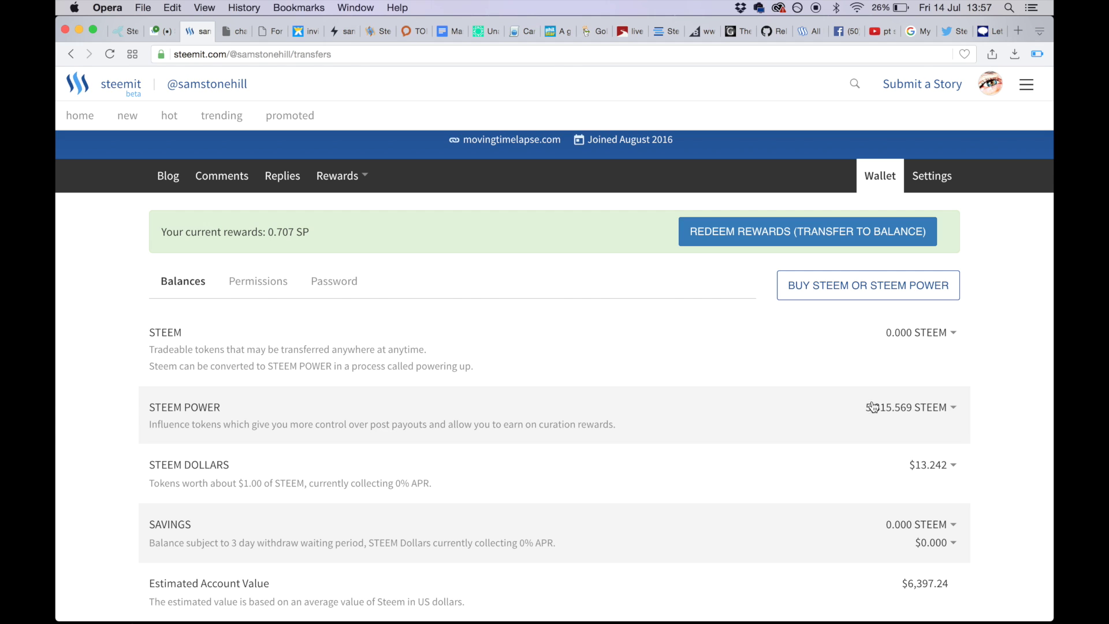
{"action": "left_click", "coordinate": [953, 411]}
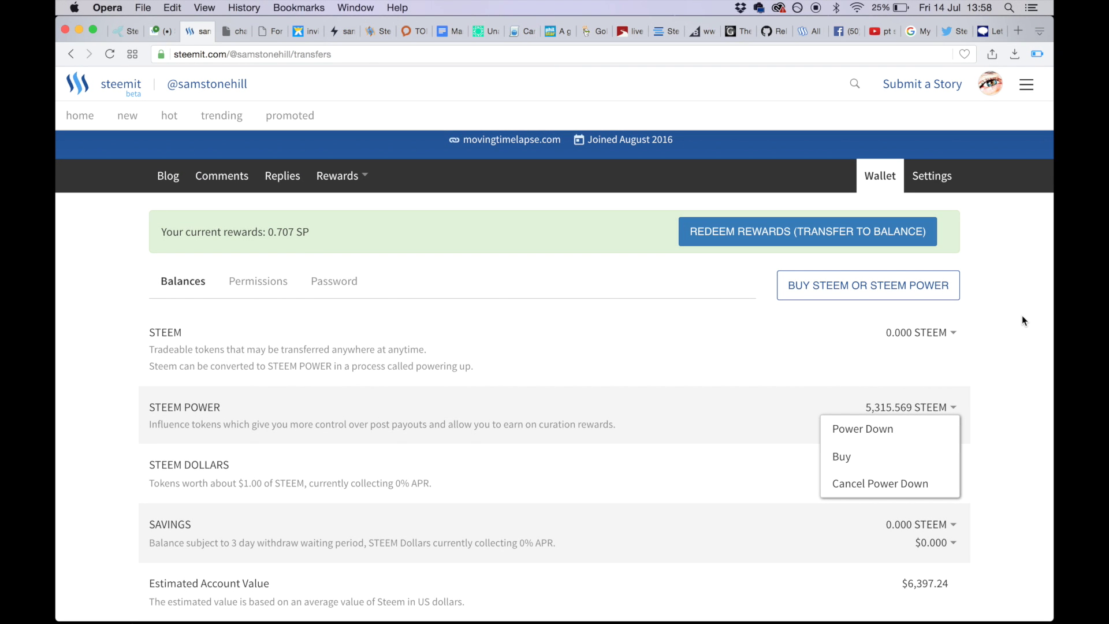
Look over the liquid STEEM actions, then show the $13.242 STEEM DOLLARS balance options
{"action": "left_click", "coordinate": [1034, 448]}
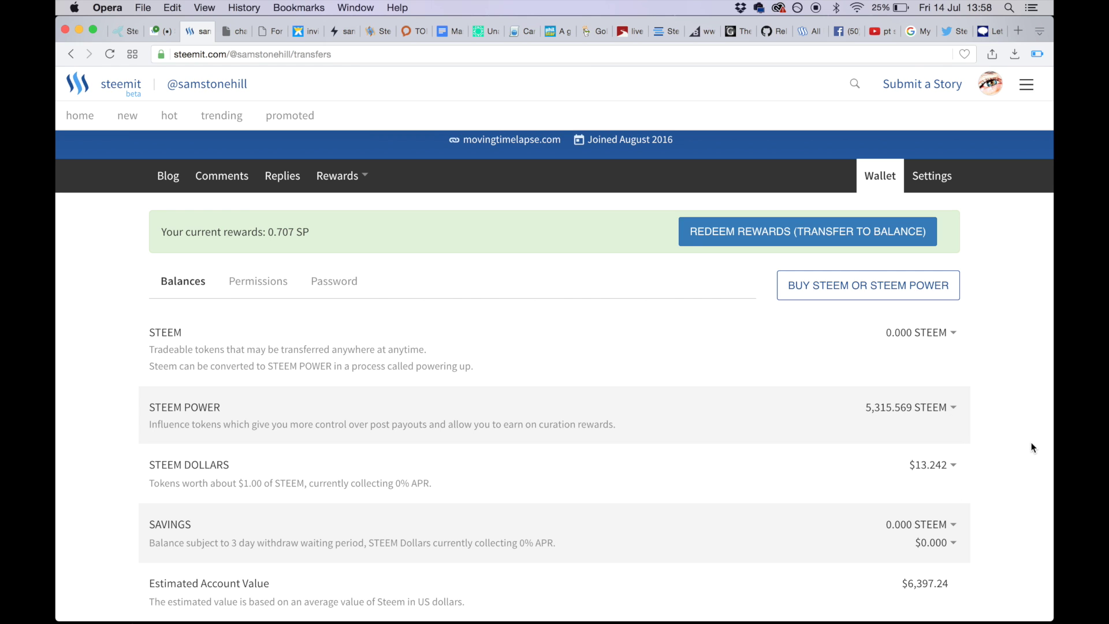
{"action": "left_click", "coordinate": [955, 334]}
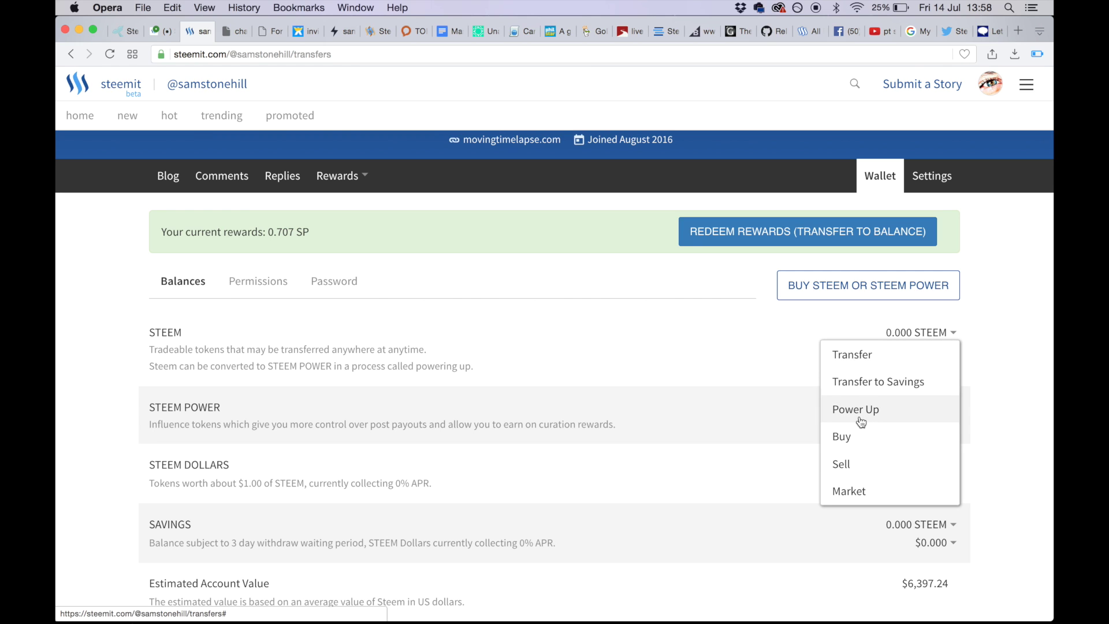
{"action": "left_click", "coordinate": [1018, 408]}
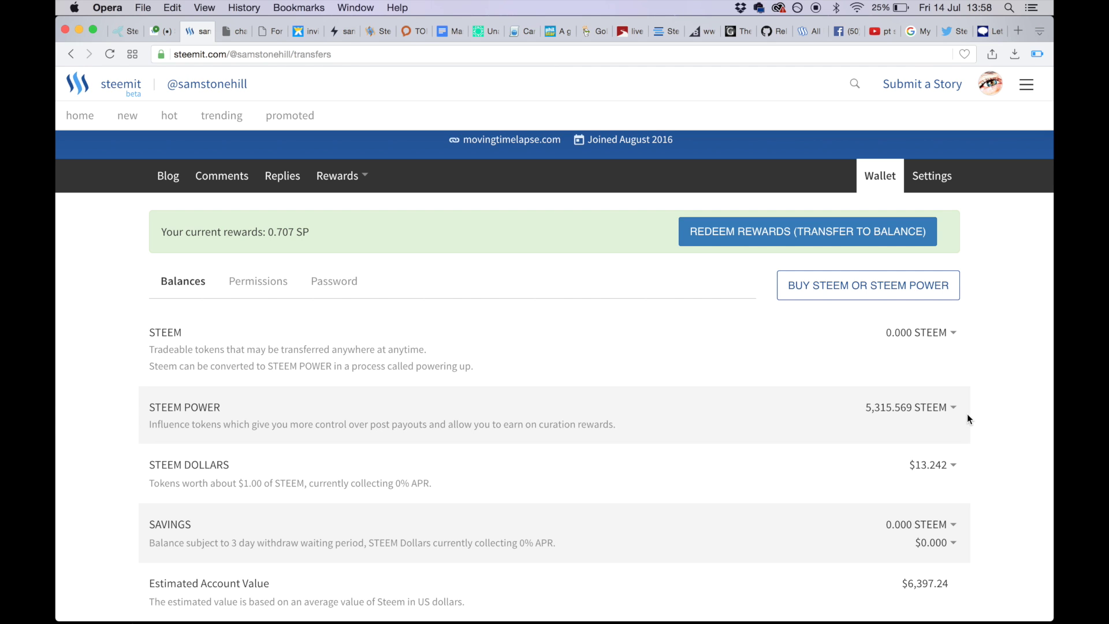
{"action": "scroll", "coordinate": [1000, 406], "scroll_direction": "down", "scroll_amount": 2}
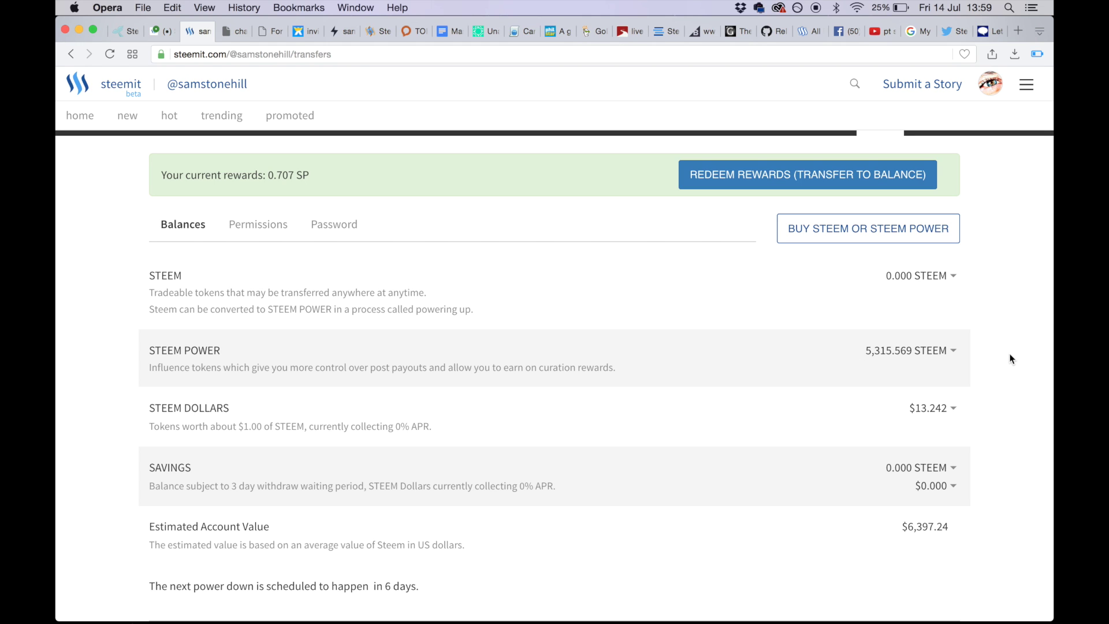
{"action": "left_click", "coordinate": [952, 277]}
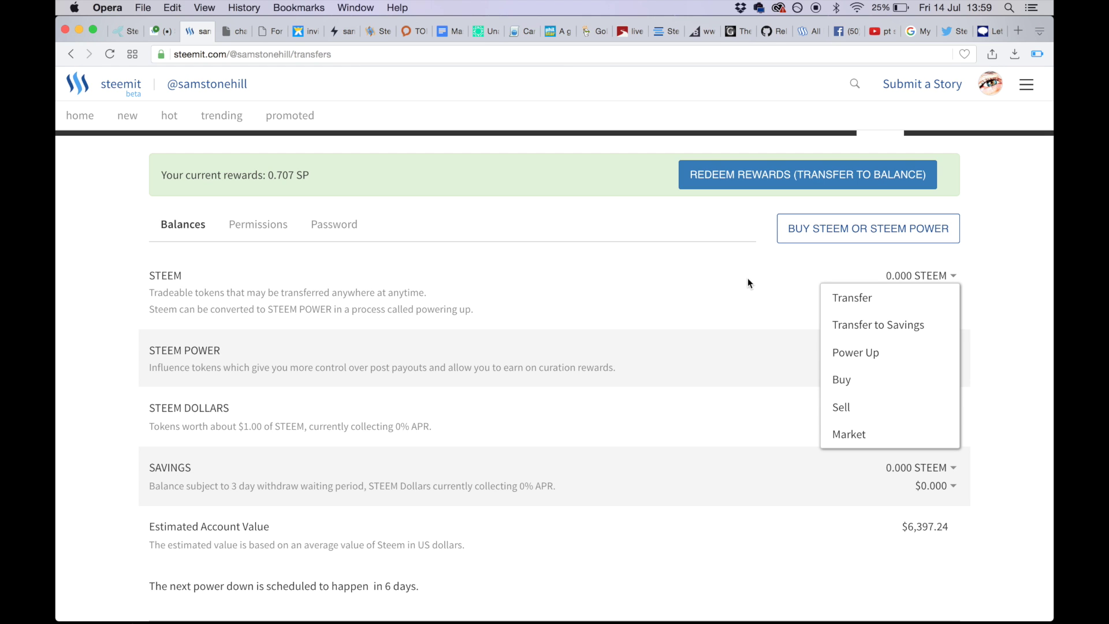
{"action": "left_click", "coordinate": [354, 359]}
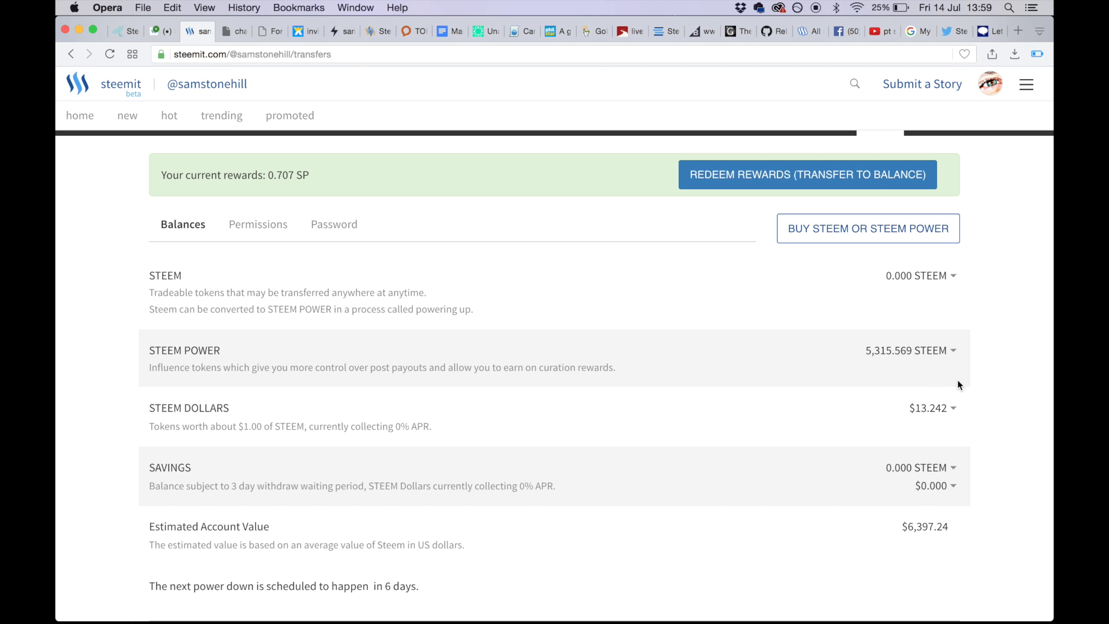
{"action": "left_click", "coordinate": [954, 414]}
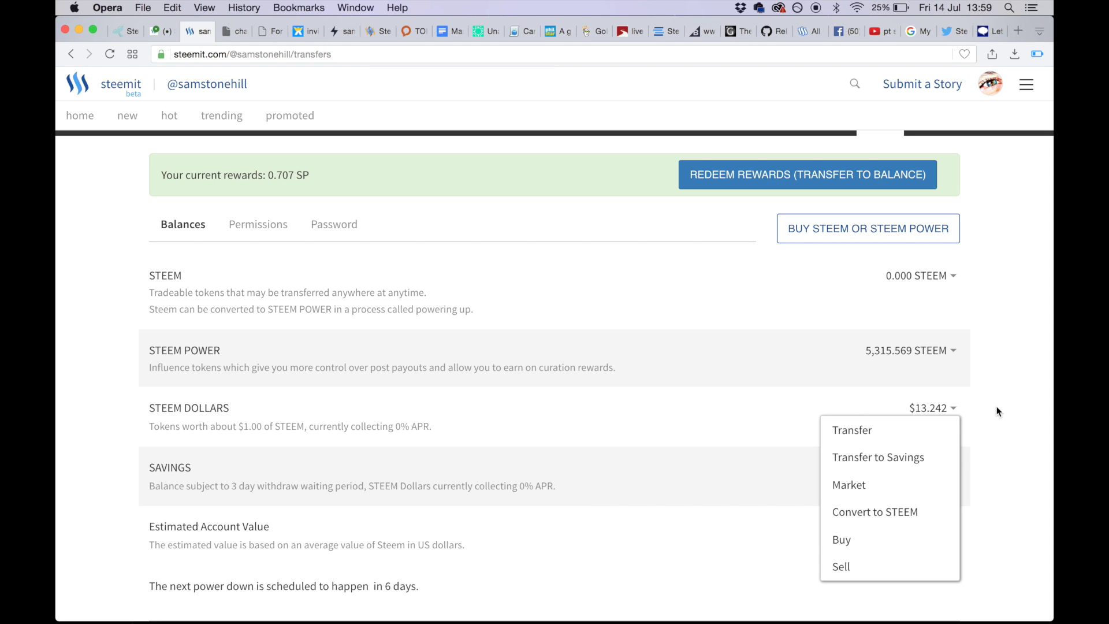
Choose Market from the STEEM DOLLARS balance options to reach the internal market
{"action": "left_click", "coordinate": [1021, 413]}
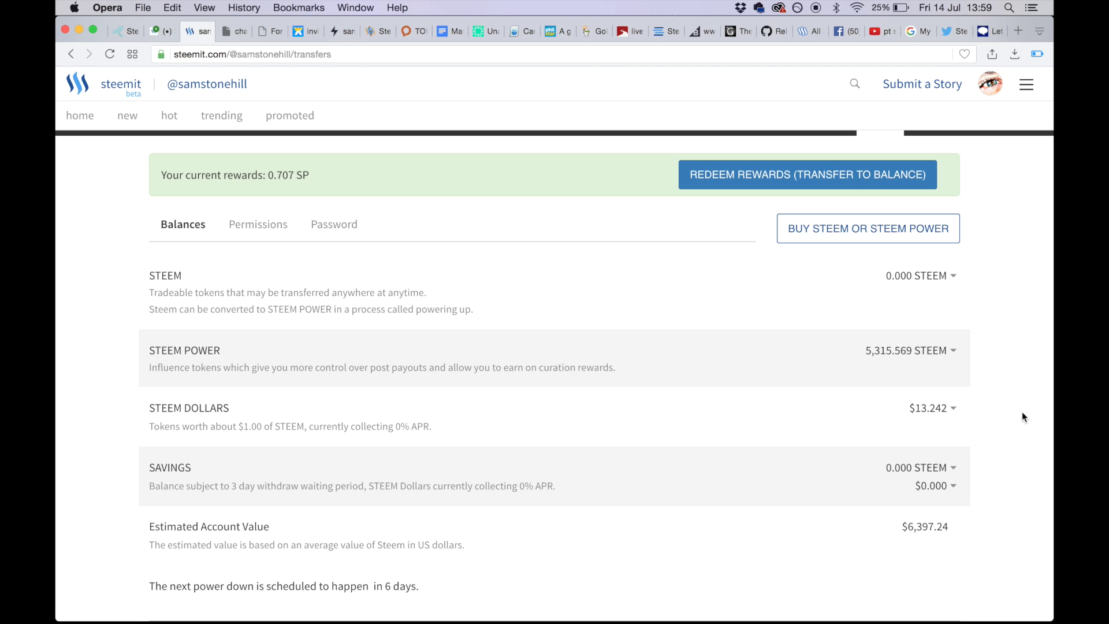
{"action": "left_click", "coordinate": [959, 415]}
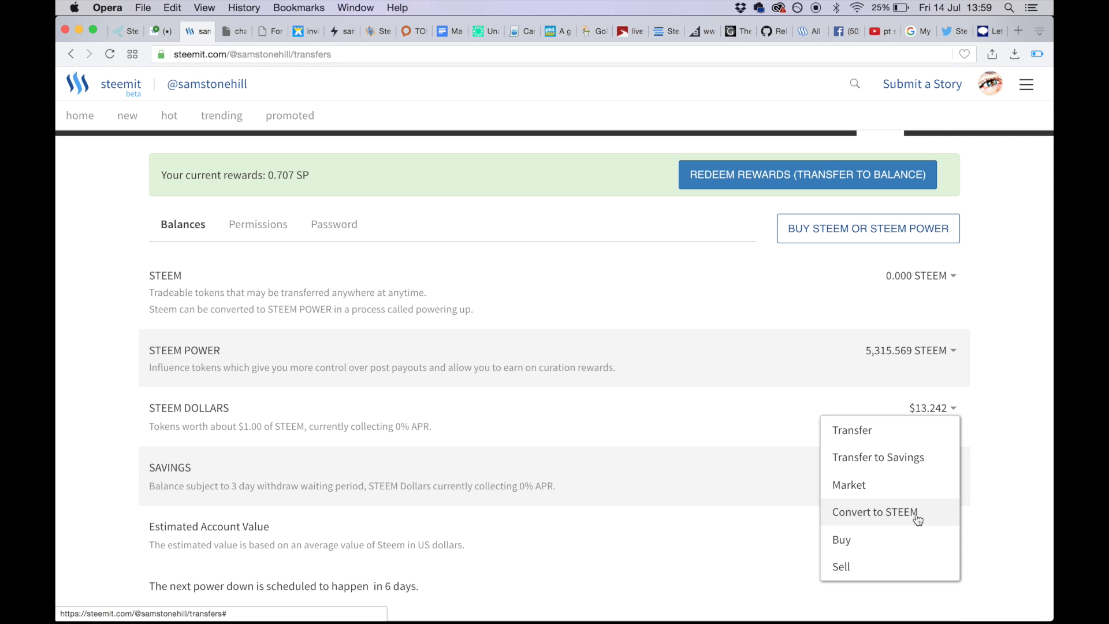
{"action": "left_click", "coordinate": [991, 511]}
{"action": "left_click", "coordinate": [954, 415]}
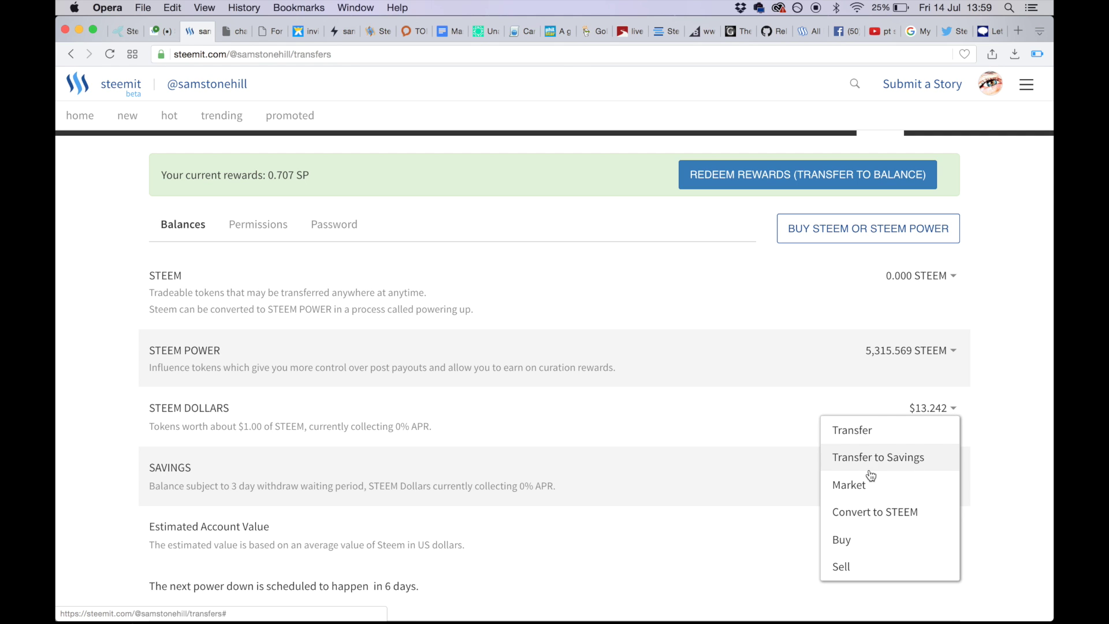
{"action": "left_click", "coordinate": [865, 496]}
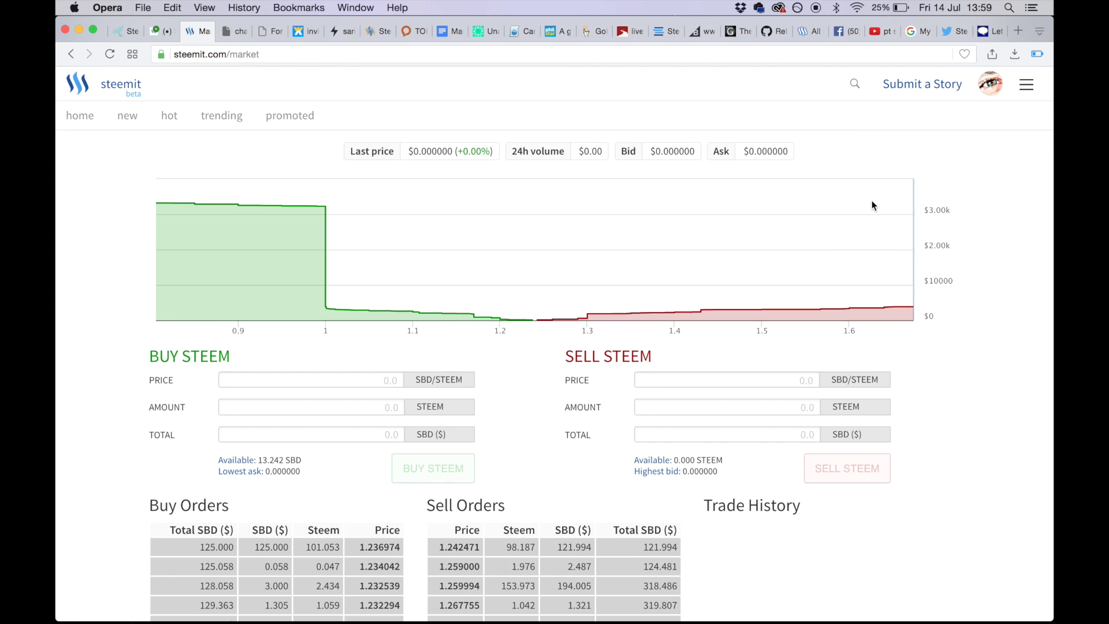
Scroll through the internal STEEM market page, then go back to the wallet
{"action": "scroll", "coordinate": [944, 508], "scroll_direction": "down", "scroll_amount": 3}
{"action": "scroll", "coordinate": [944, 508], "scroll_direction": "up", "scroll_amount": 3}
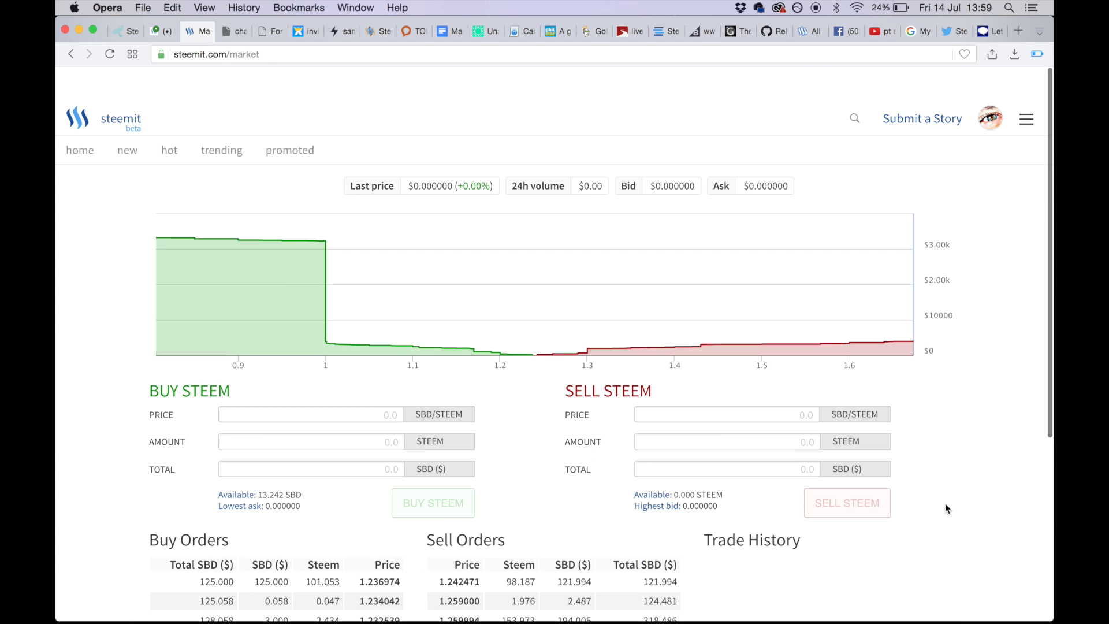
{"action": "left_click", "coordinate": [70, 55]}
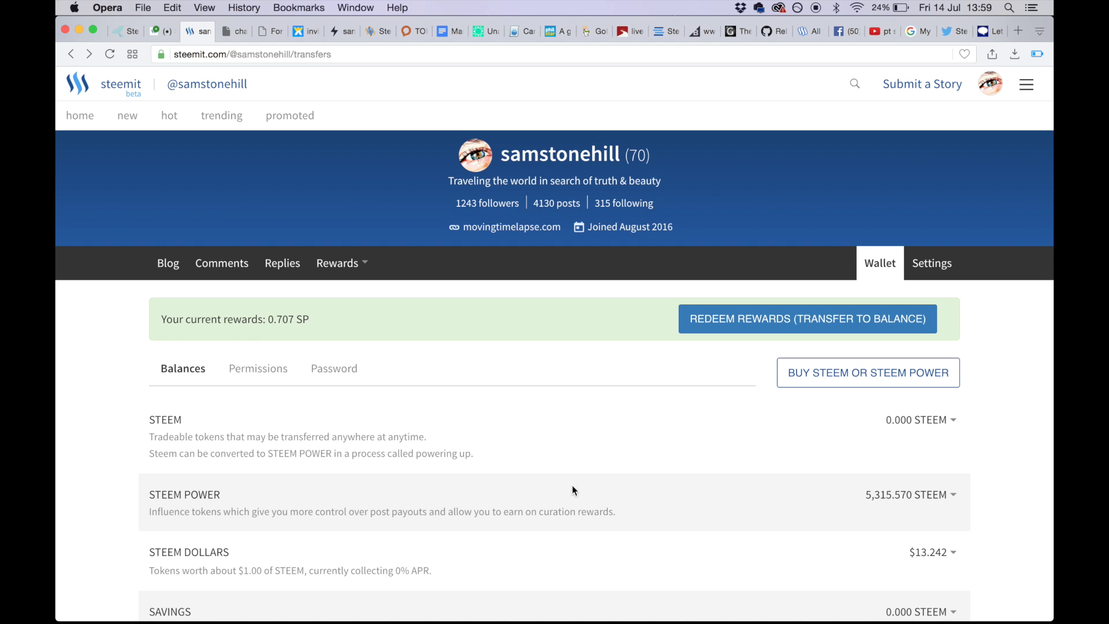
{"action": "scroll", "coordinate": [819, 500], "scroll_direction": "down", "scroll_amount": 2}
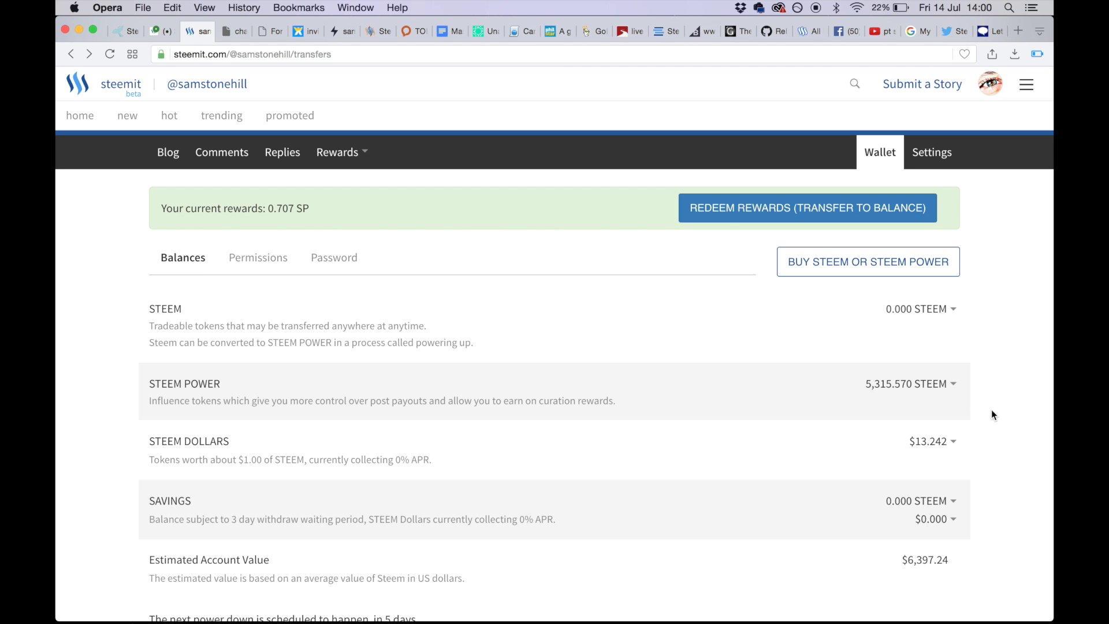
{"action": "scroll", "coordinate": [991, 410], "scroll_direction": "down", "scroll_amount": 7}
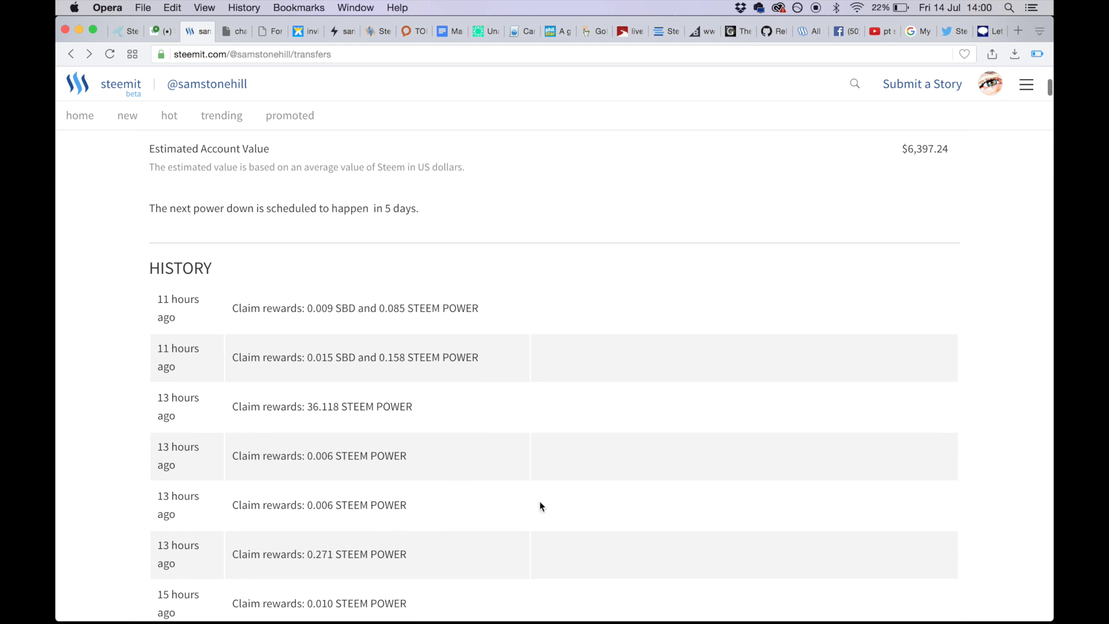
{"action": "scroll", "coordinate": [789, 331], "scroll_direction": "up", "scroll_amount": 9}
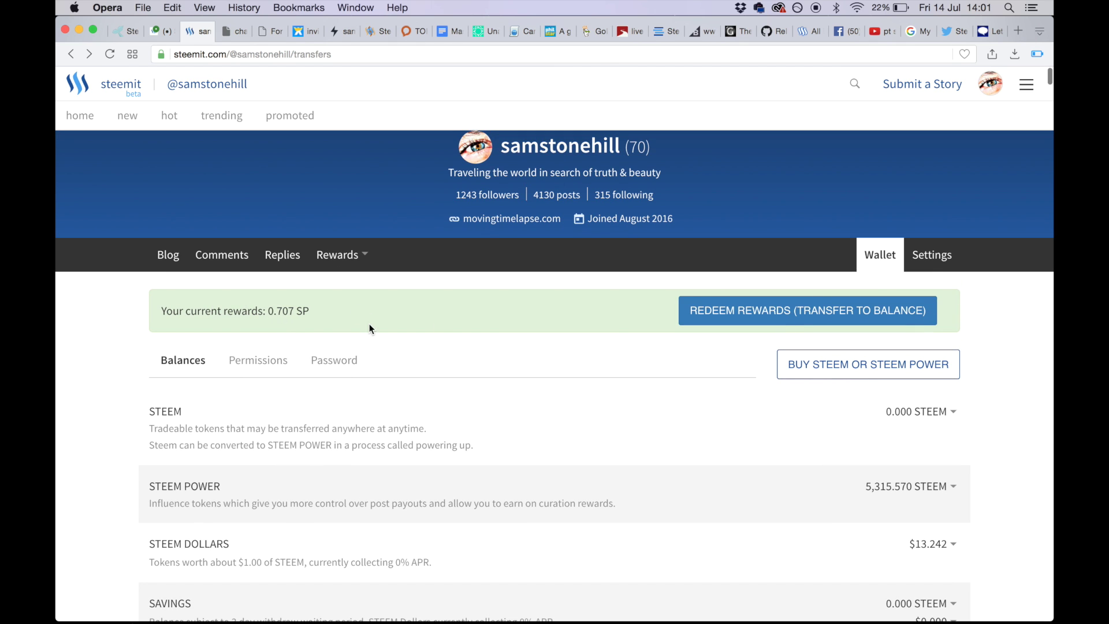
{"action": "scroll", "coordinate": [1012, 398], "scroll_direction": "down", "scroll_amount": 2}
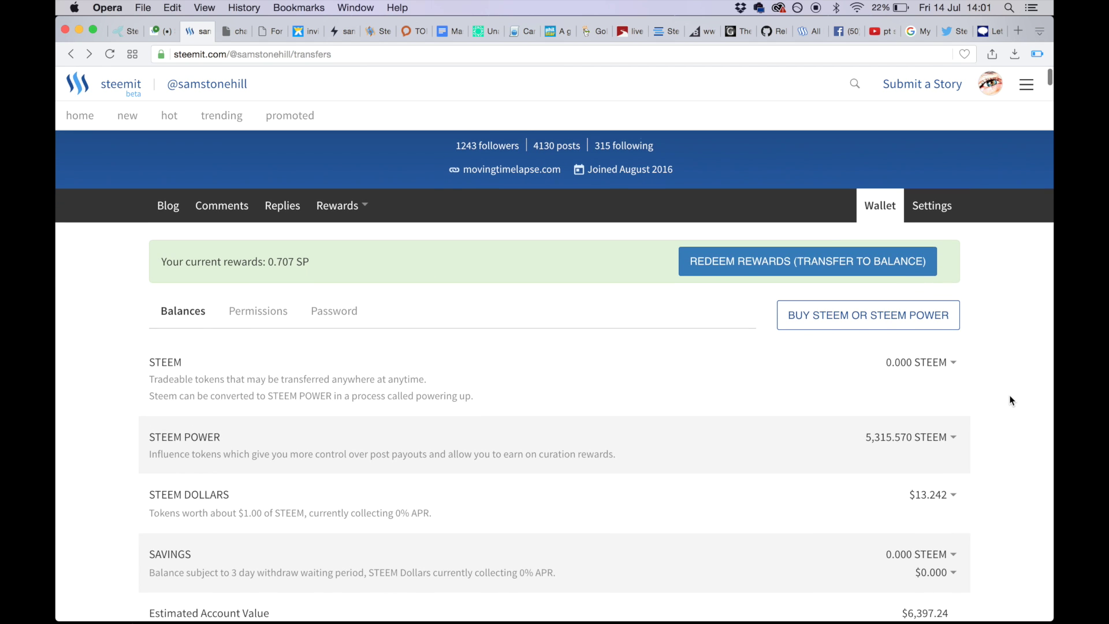
{"action": "scroll", "coordinate": [1011, 400], "scroll_direction": "up", "scroll_amount": 1}
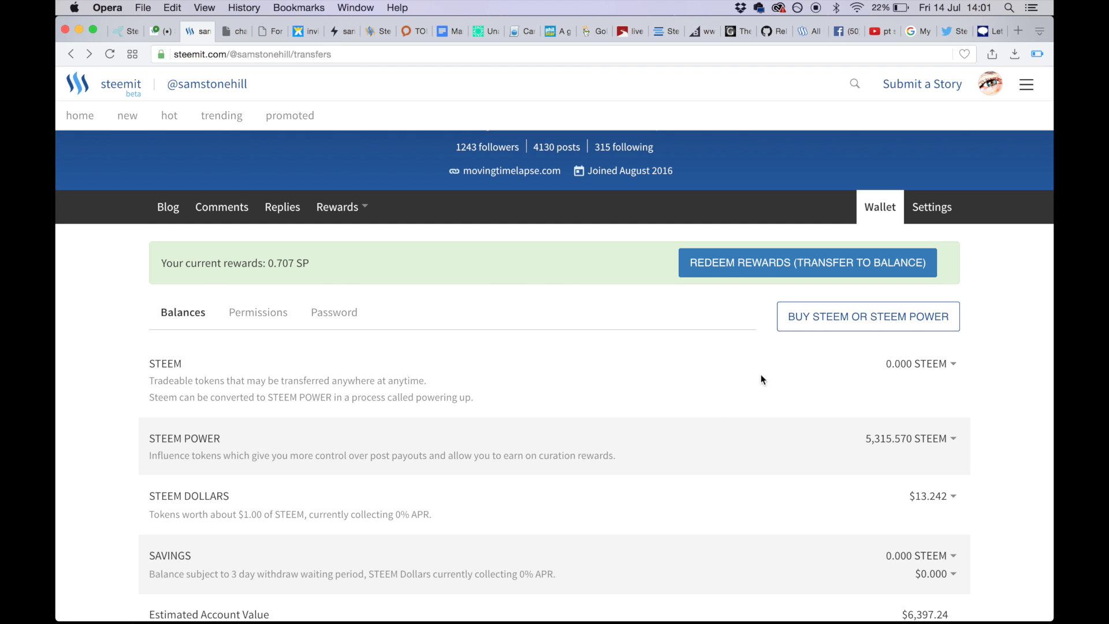
{"action": "scroll", "coordinate": [1014, 378], "scroll_direction": "down", "scroll_amount": 2}
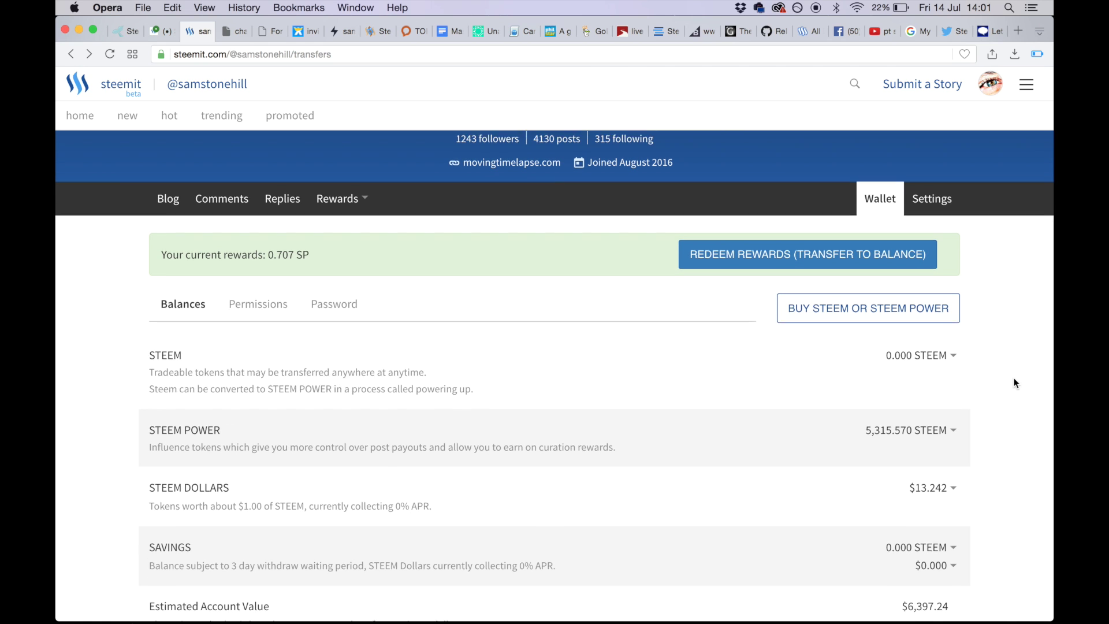
Redeem the 0.707 SP rewards and check that STEEM POWER reads 5,316.277 with a history entry
{"action": "left_click", "coordinate": [834, 253]}
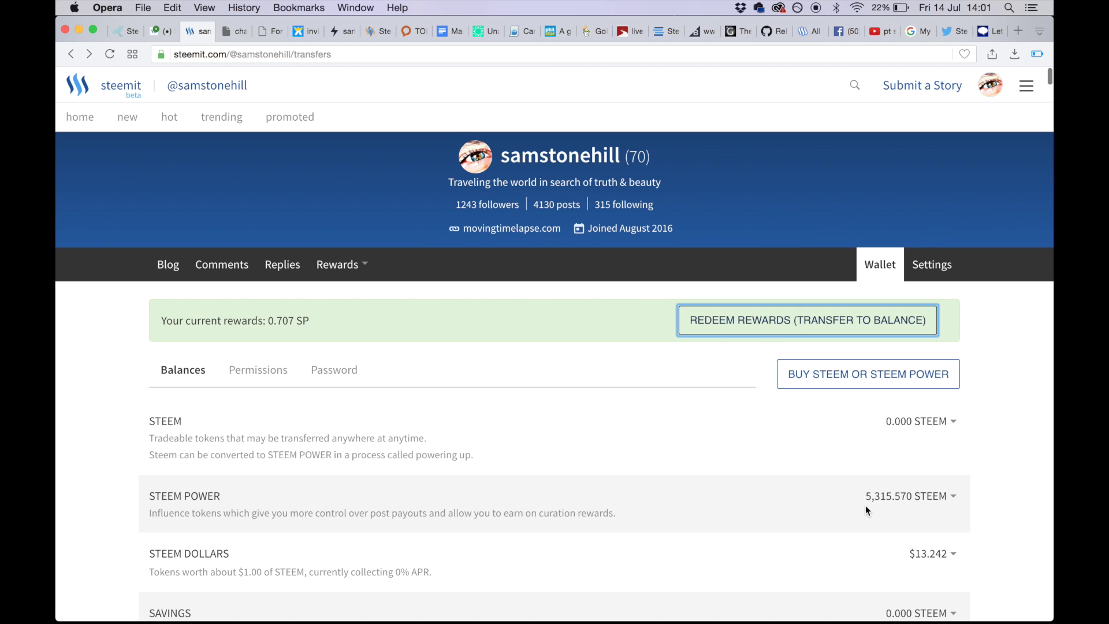
{"action": "scroll", "coordinate": [866, 505], "scroll_direction": "down", "scroll_amount": 3}
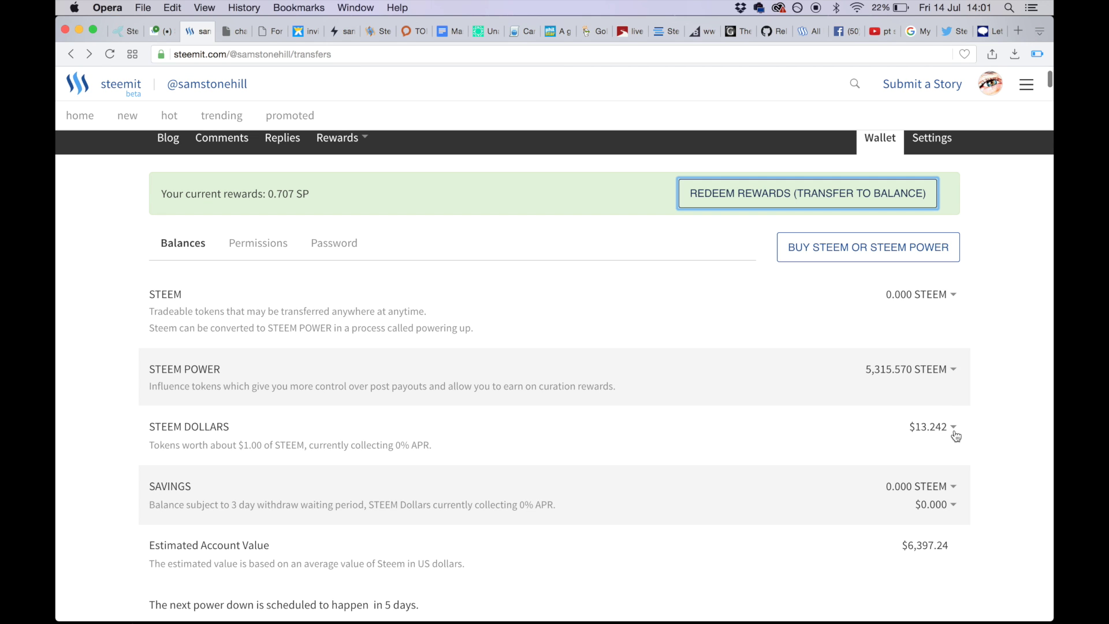
{"action": "scroll", "coordinate": [885, 469], "scroll_direction": "down", "scroll_amount": 2}
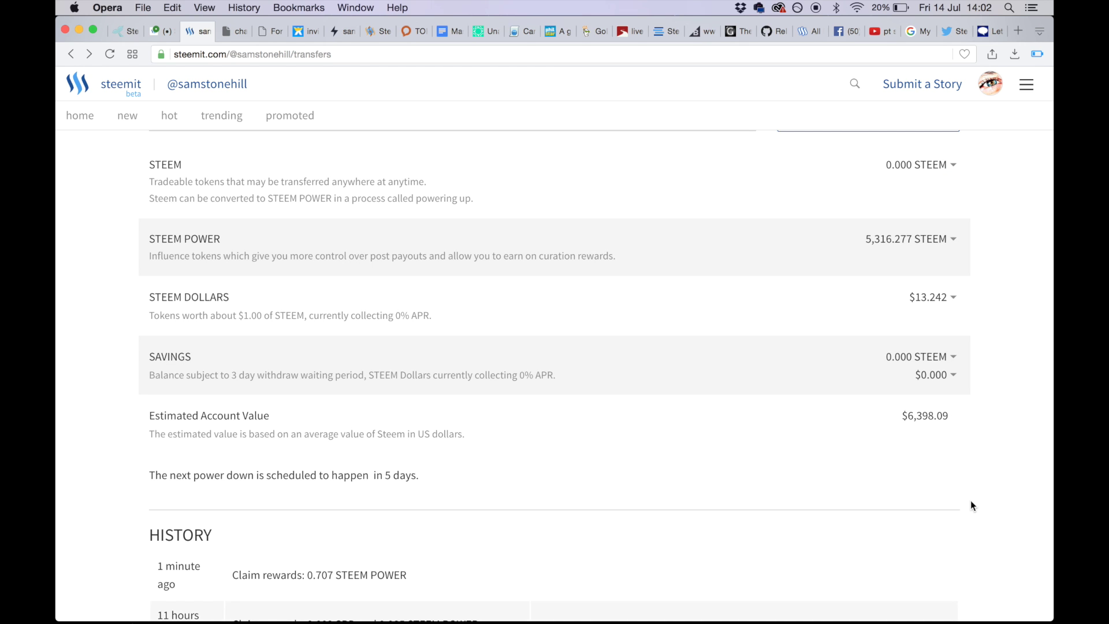
{"action": "scroll", "coordinate": [971, 505], "scroll_direction": "up", "scroll_amount": 3}
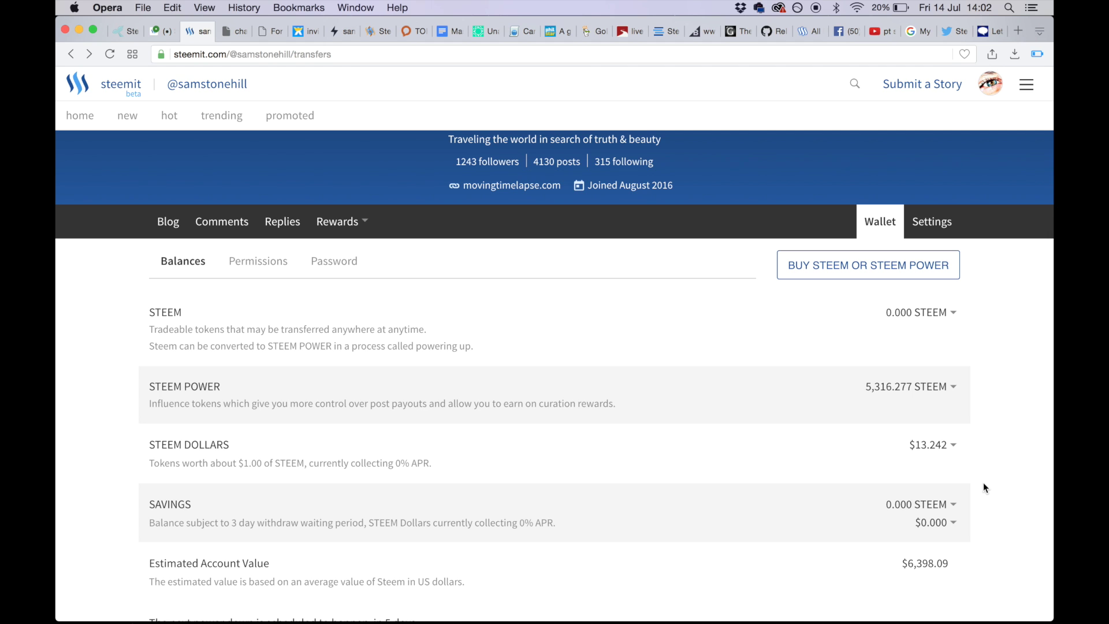
{"action": "scroll", "coordinate": [984, 483], "scroll_direction": "down", "scroll_amount": 2}
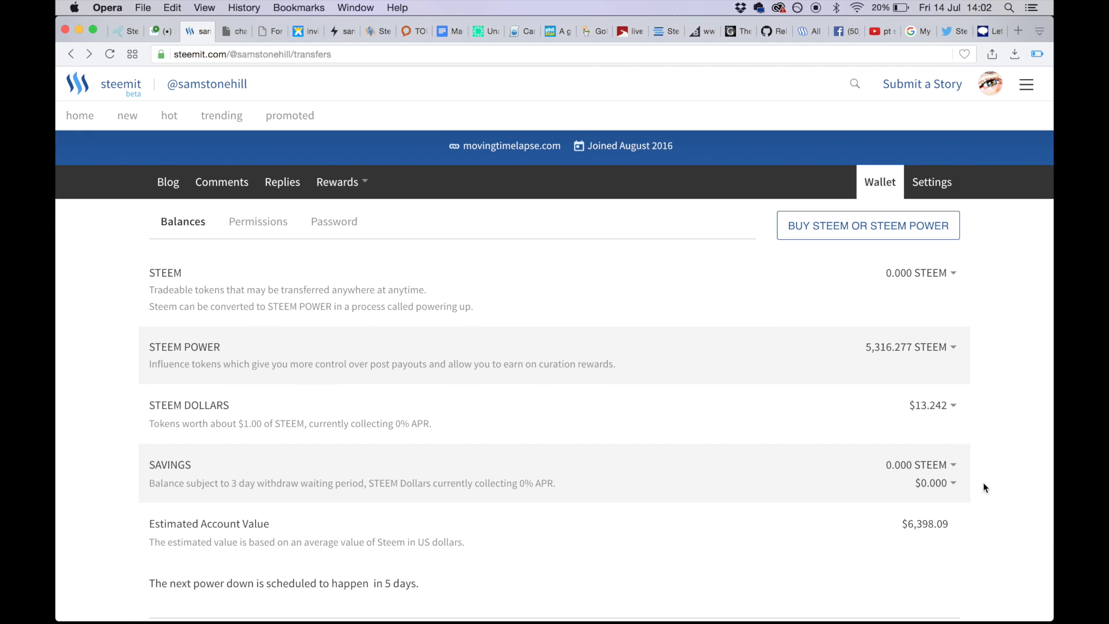
{"action": "left_click", "coordinate": [955, 351]}
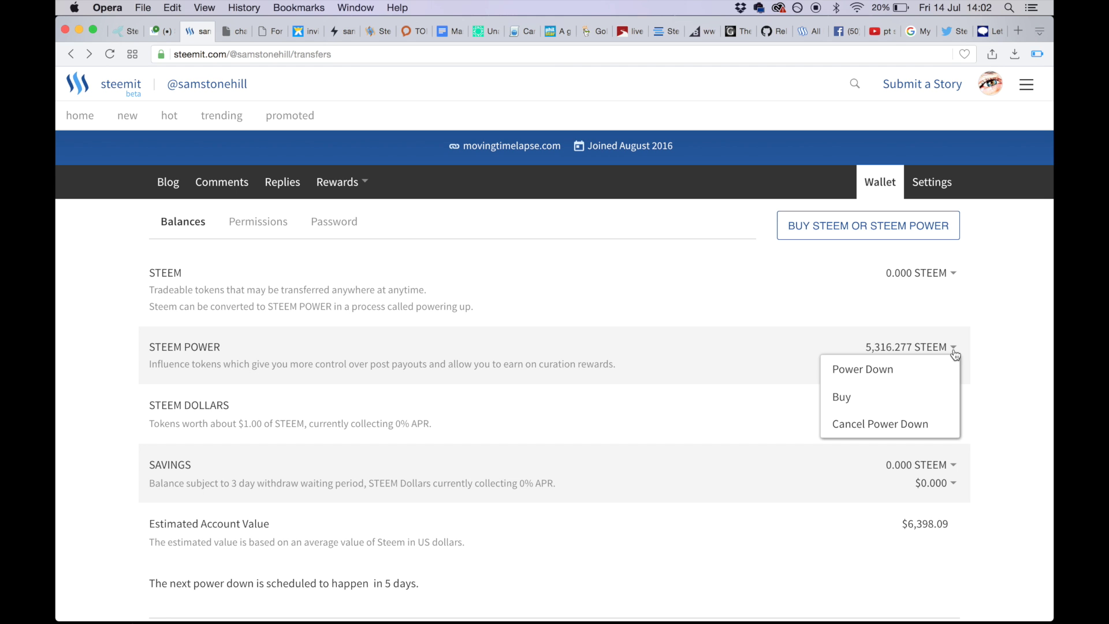
{"action": "left_click", "coordinate": [997, 393]}
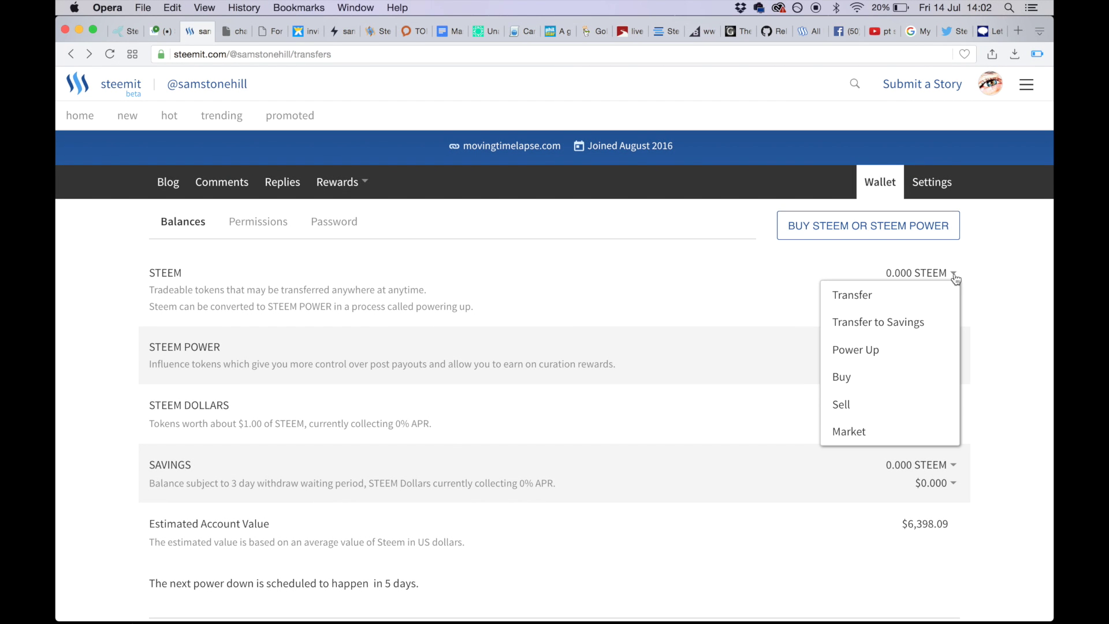
{"action": "left_click", "coordinate": [1004, 305]}
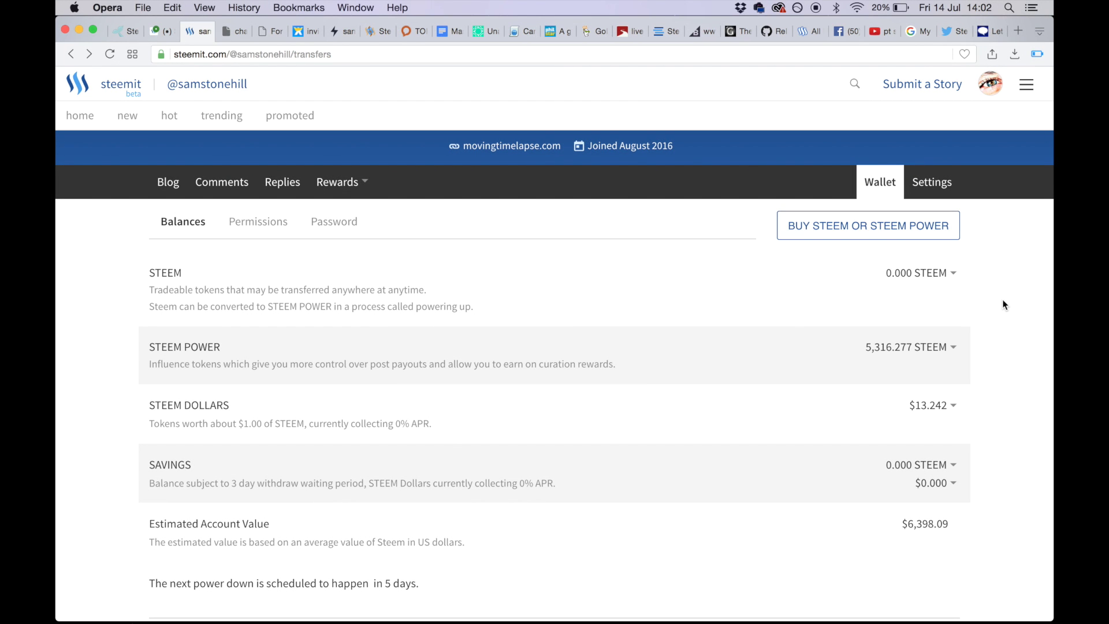